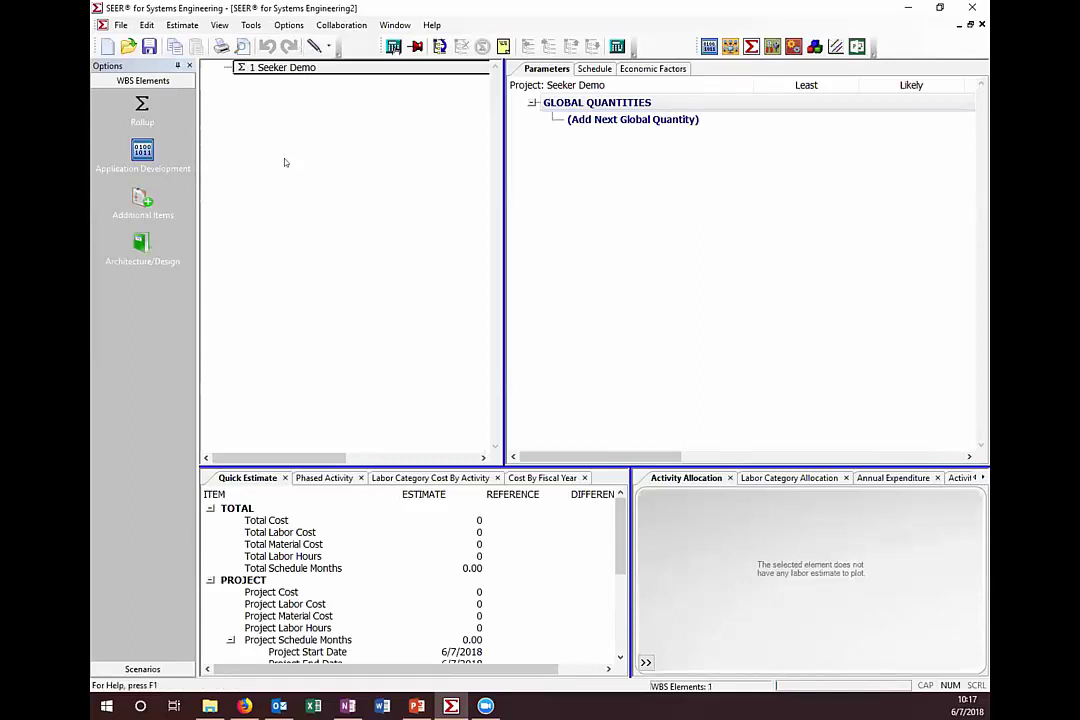
- Widen the Parameters pane beside the WBS tree and start a new Architecture/Design work element
left_click_drag(507, 176, 408, 168)
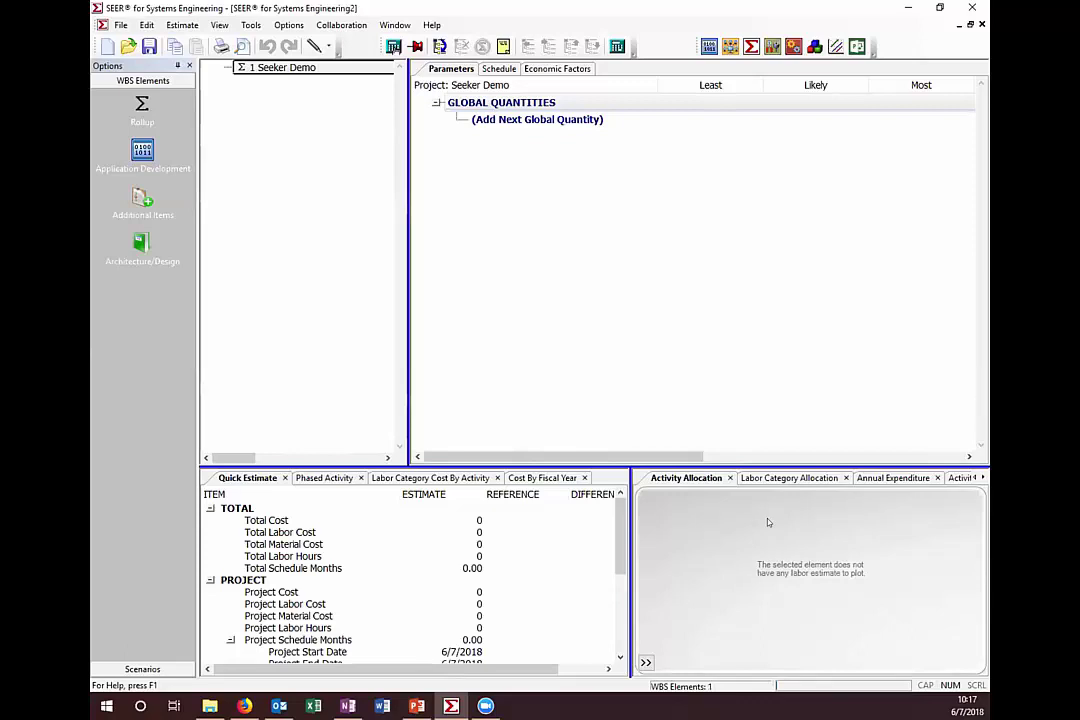
double_click(142, 244)
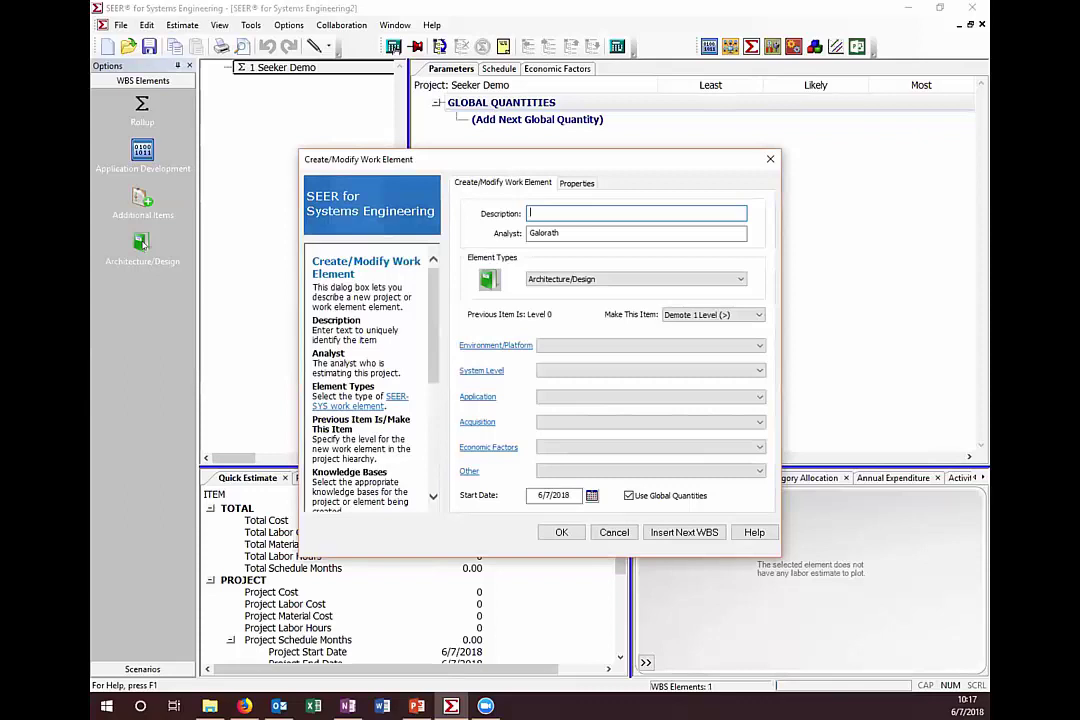
- Create element 'Seeker': Air - Unmanned, Tier 2 Minor Subsystem, Military/Defense, New Development, Default Rates
type("Seeker")
left_click(564, 347)
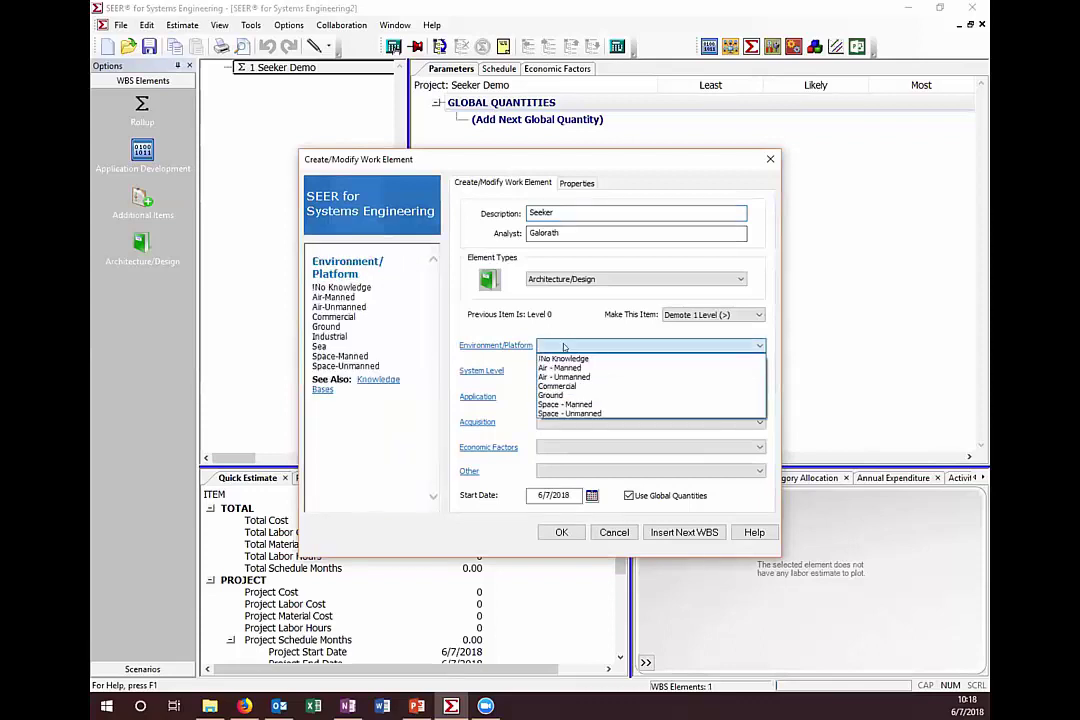
left_click(572, 376)
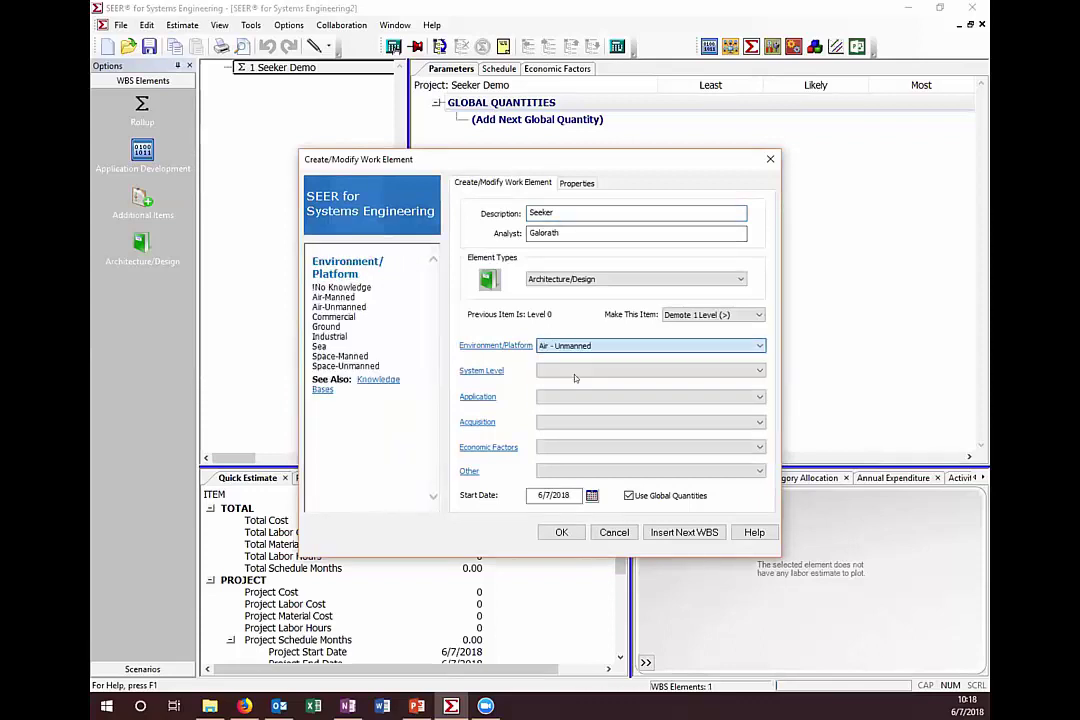
left_click(573, 371)
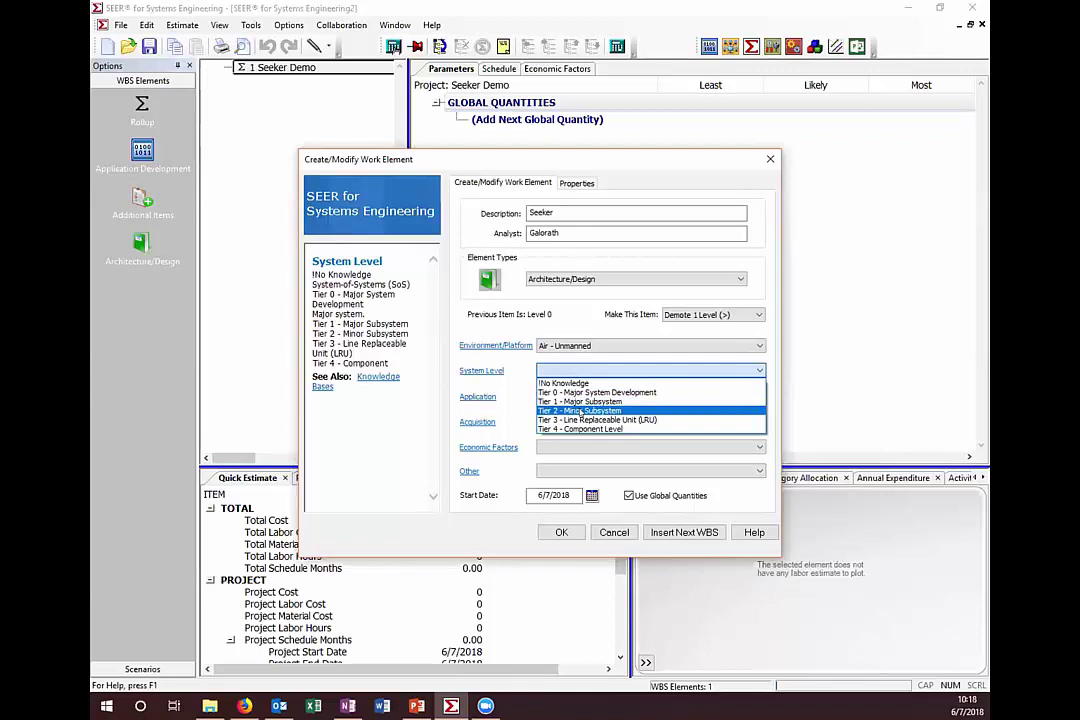
left_click(580, 412)
left_click(580, 397)
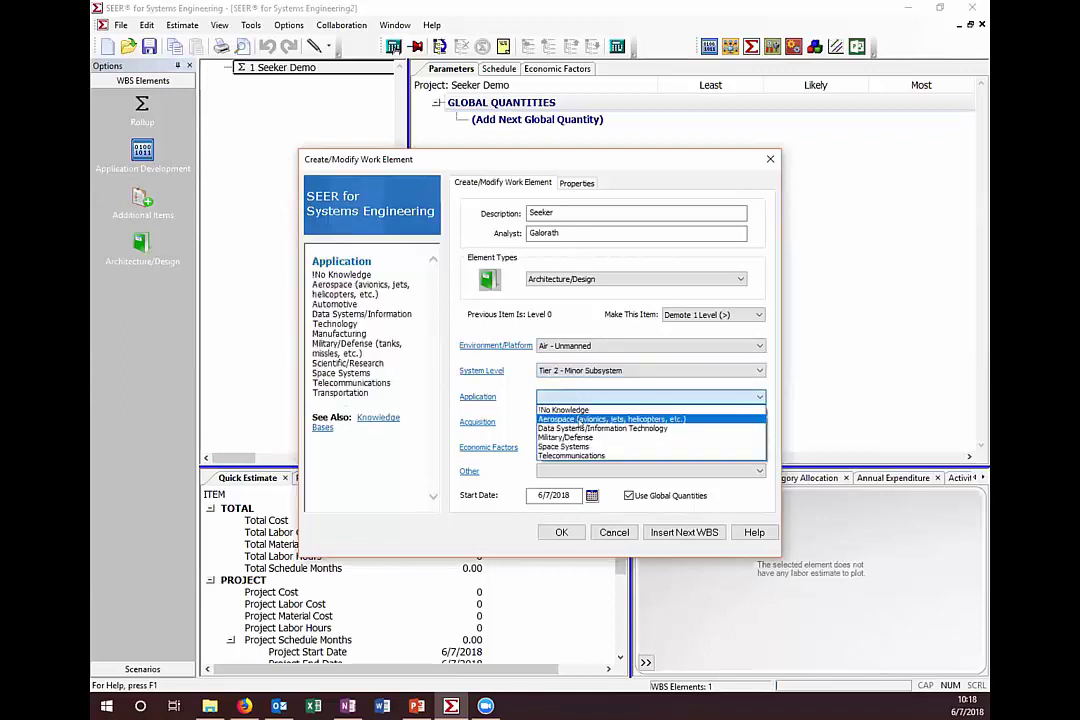
left_click(578, 437)
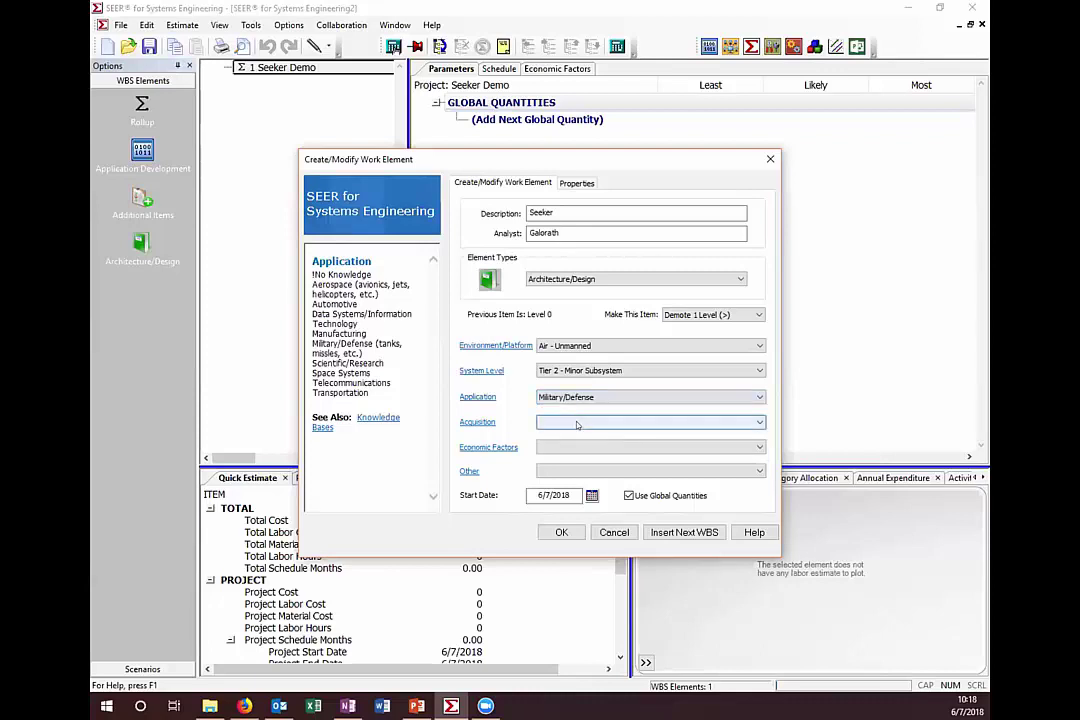
left_click(577, 425)
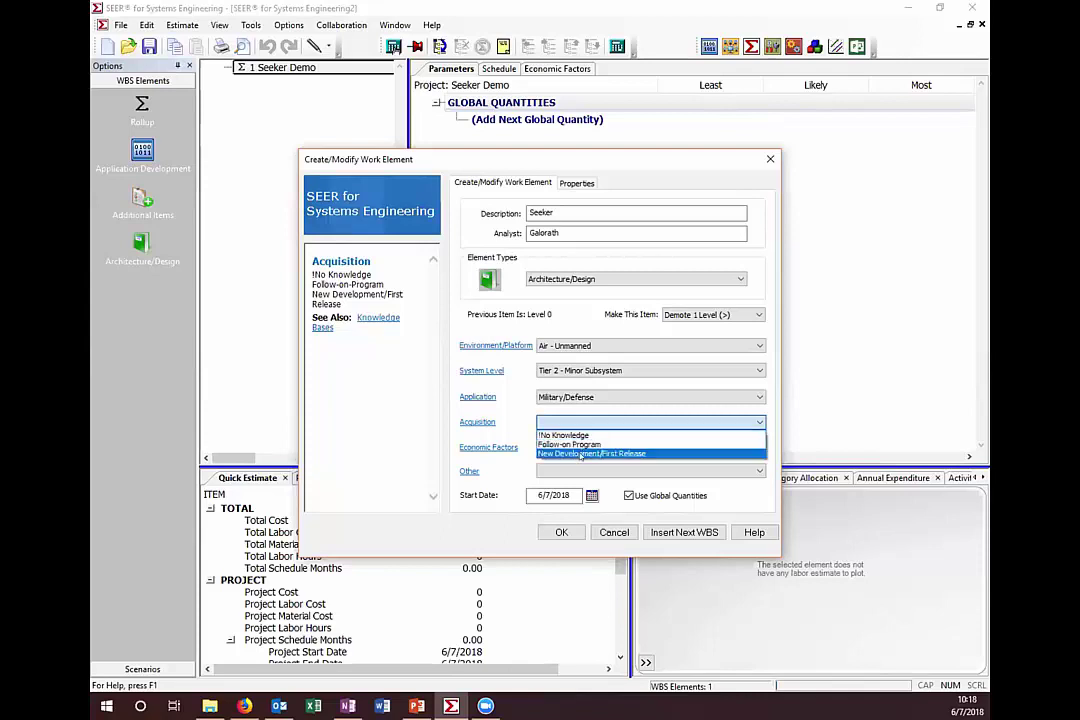
left_click(580, 455)
left_click(580, 447)
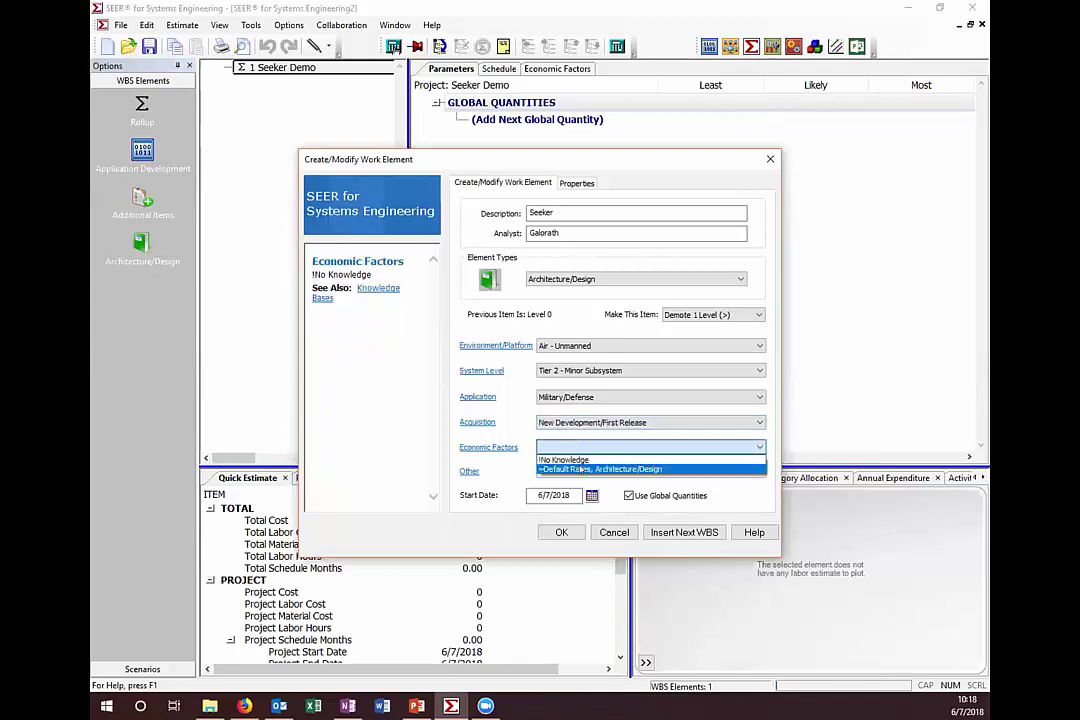
left_click(581, 469)
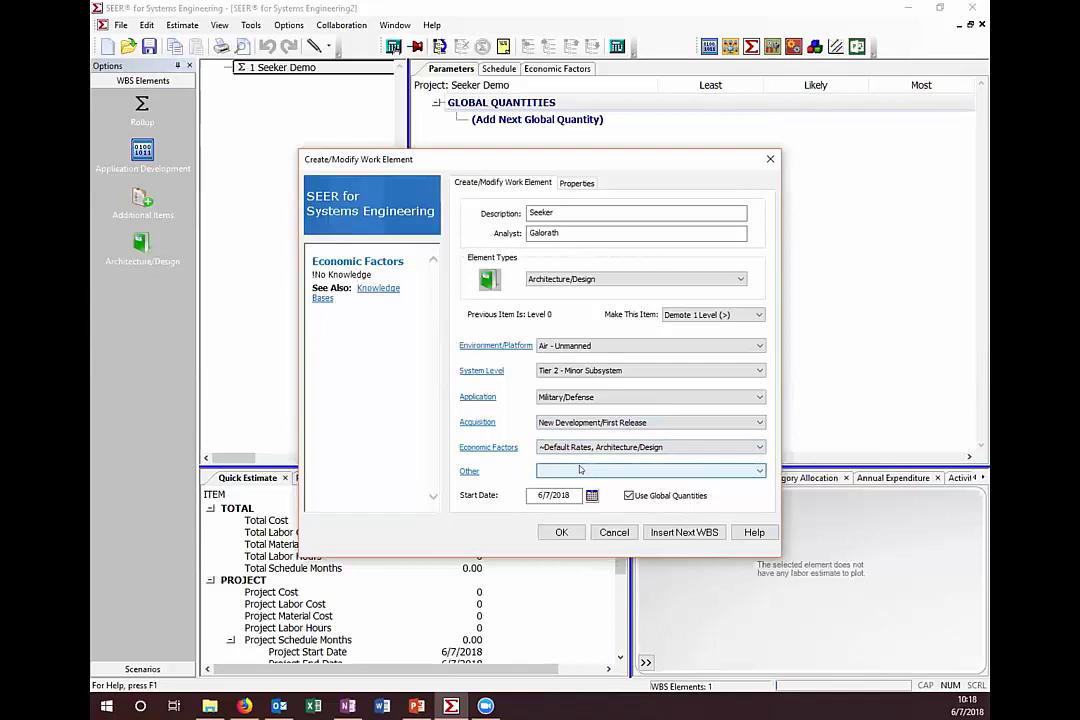
left_click(560, 532)
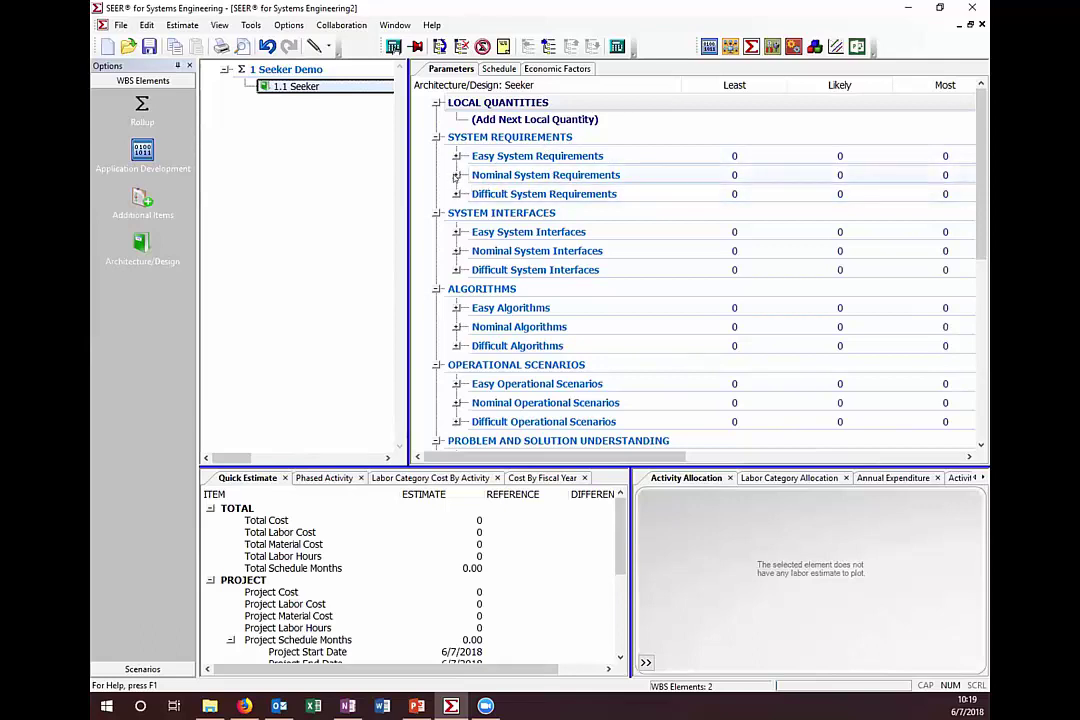
- Set New System Requirements (Nominal) to 1000 for Least, Likely and Most
left_click(456, 175)
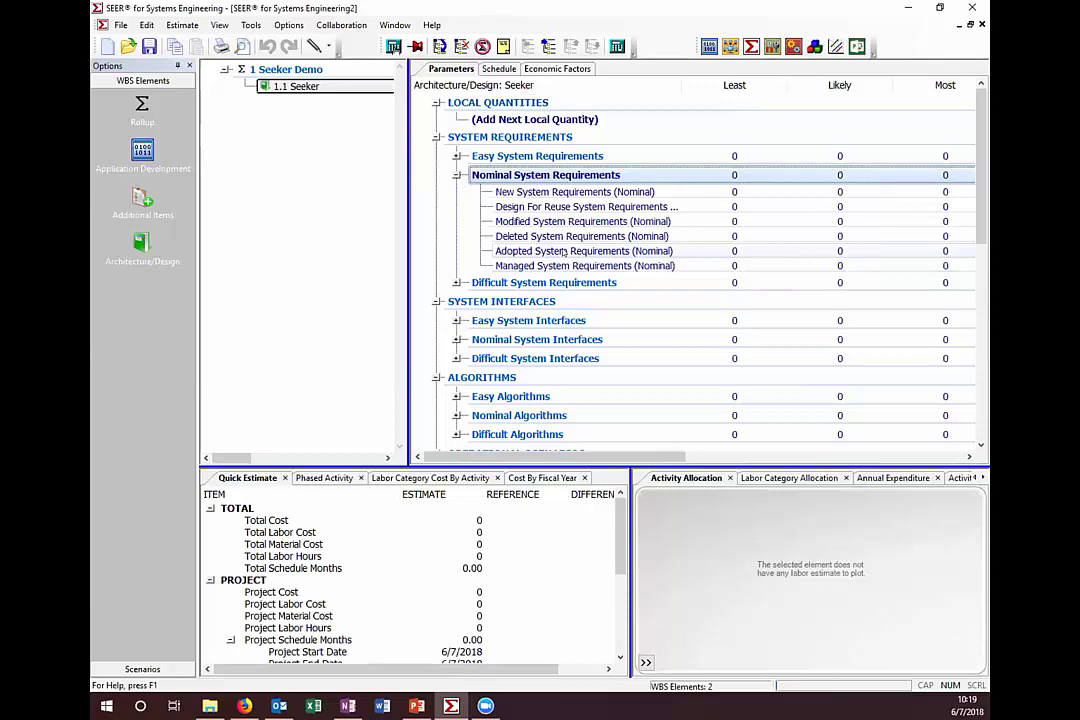
left_click(567, 191)
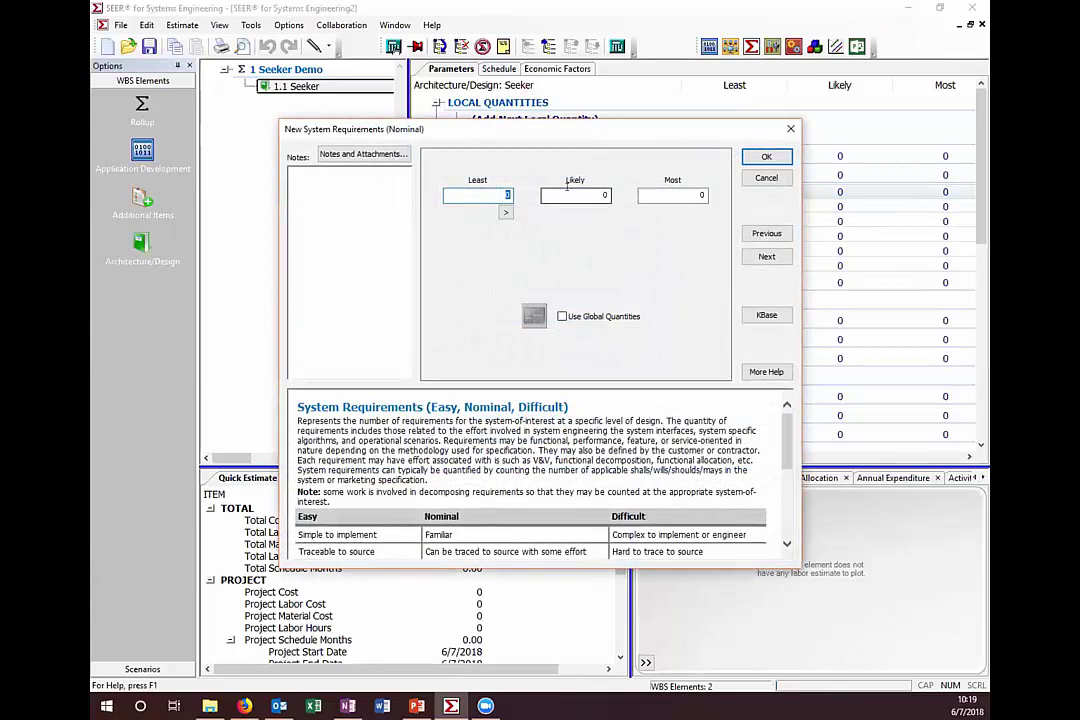
type("1000")
left_click(504, 212)
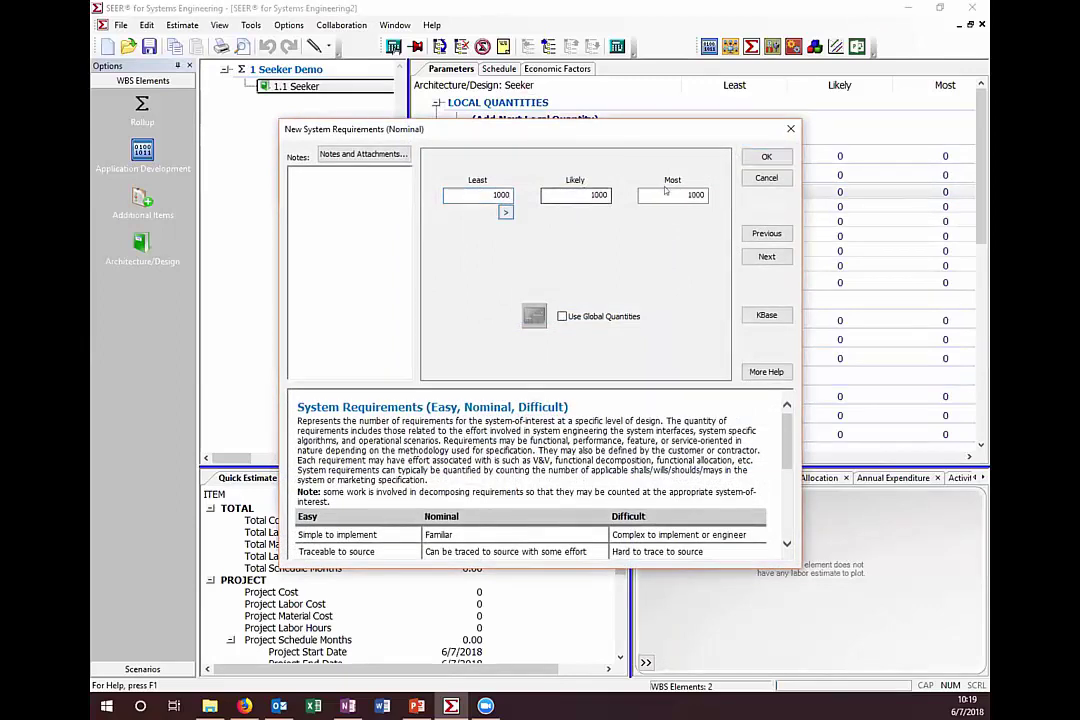
left_click(768, 157)
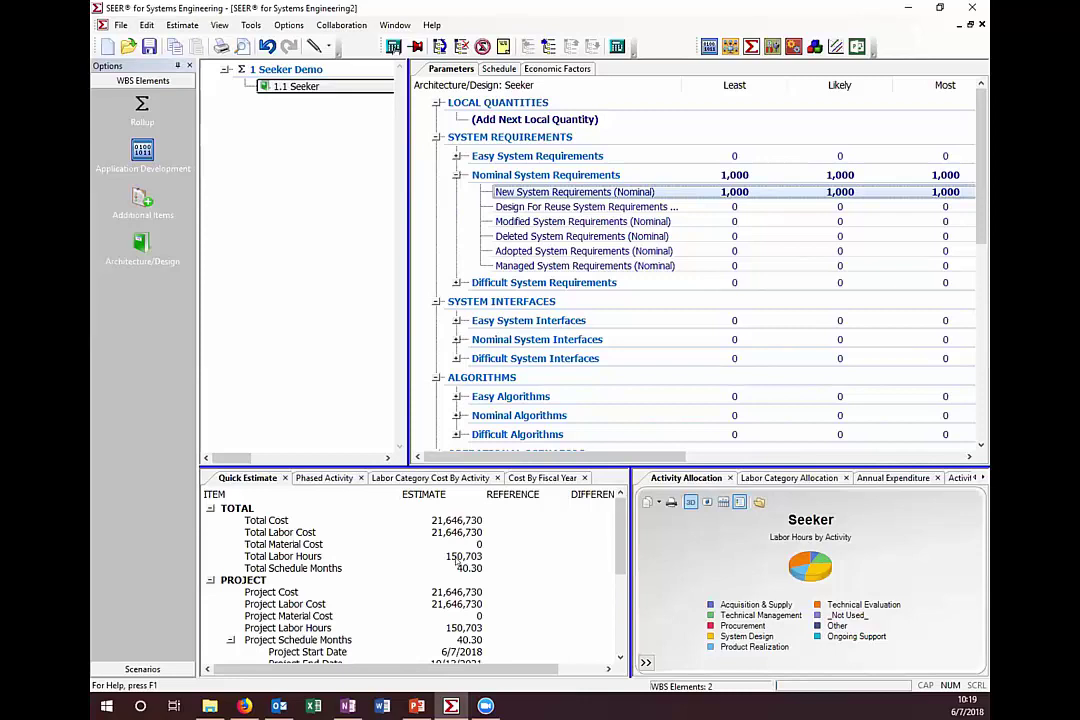
- Set New System Interfaces (Nominal) to 2 for Least, Likely and Most
left_click(458, 340)
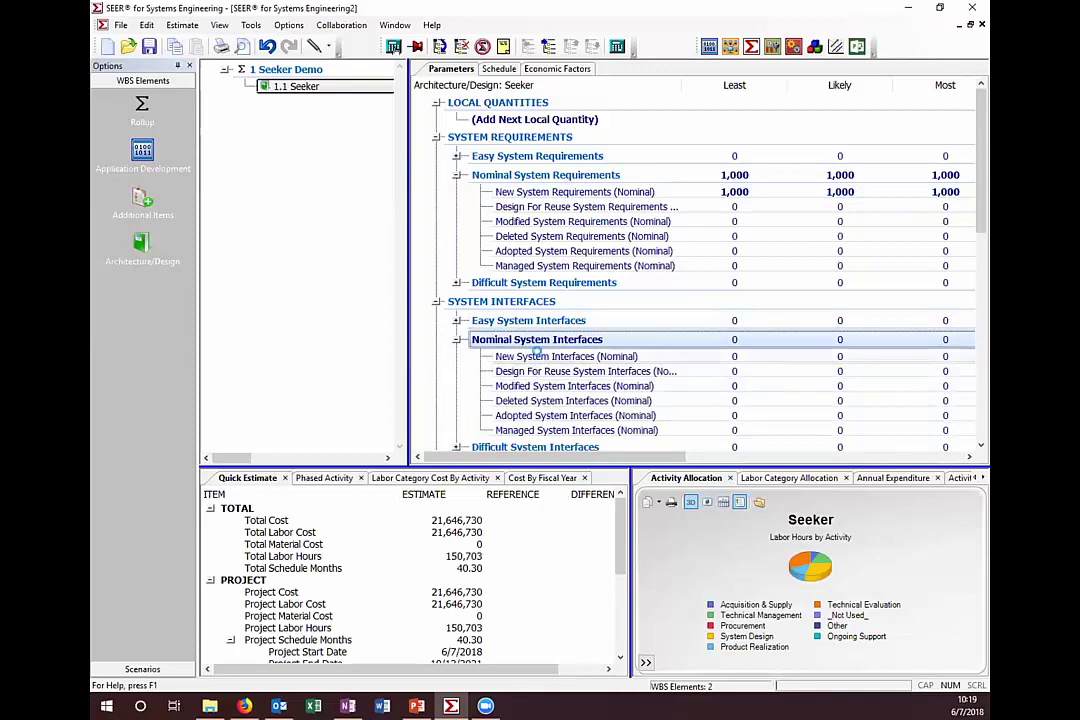
double_click(537, 355)
type("2")
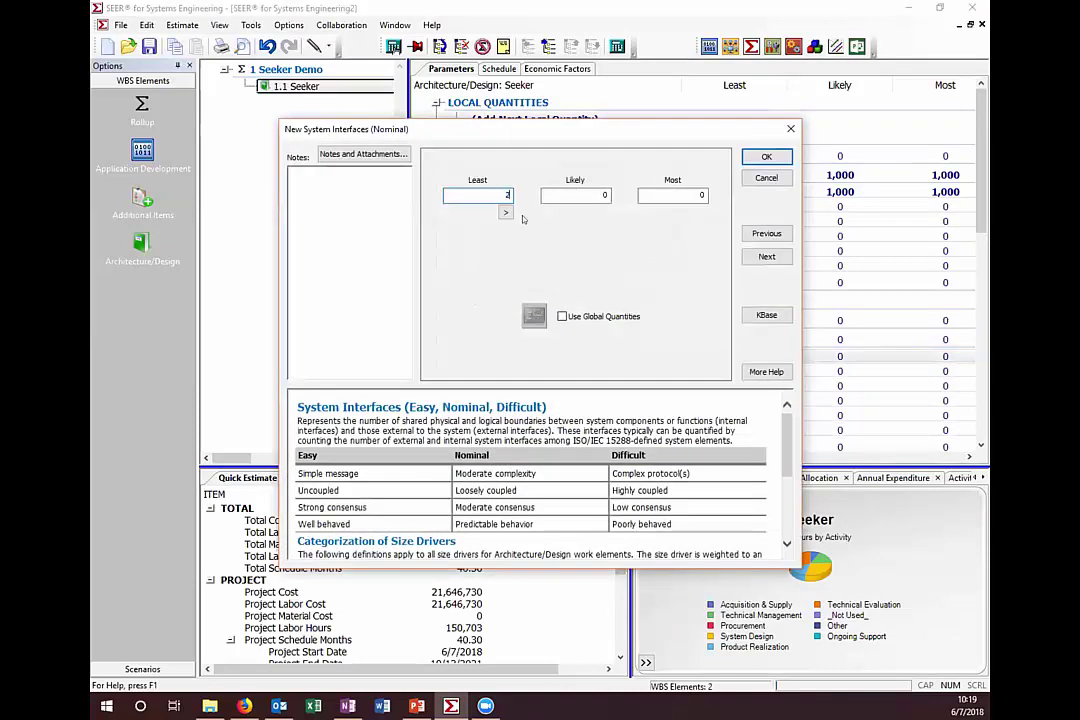
left_click(755, 157)
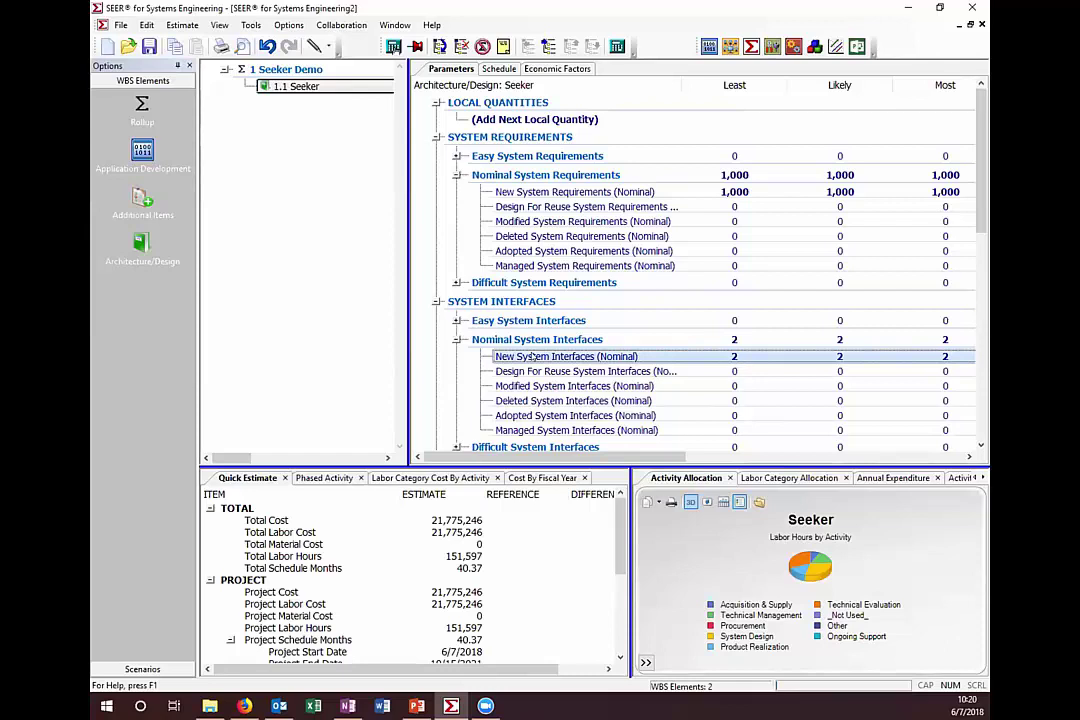
scroll(533, 357, "down", 6)
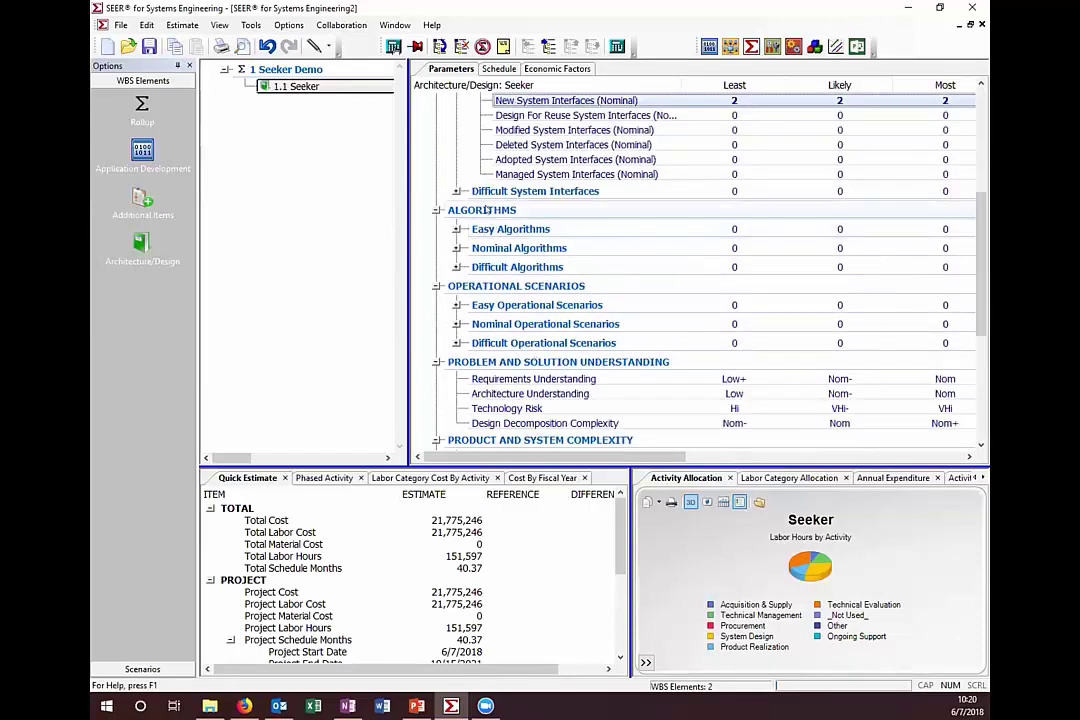
- Expand Nominal Operational Scenarios and scroll down toward the rating parameters
left_click(456, 324)
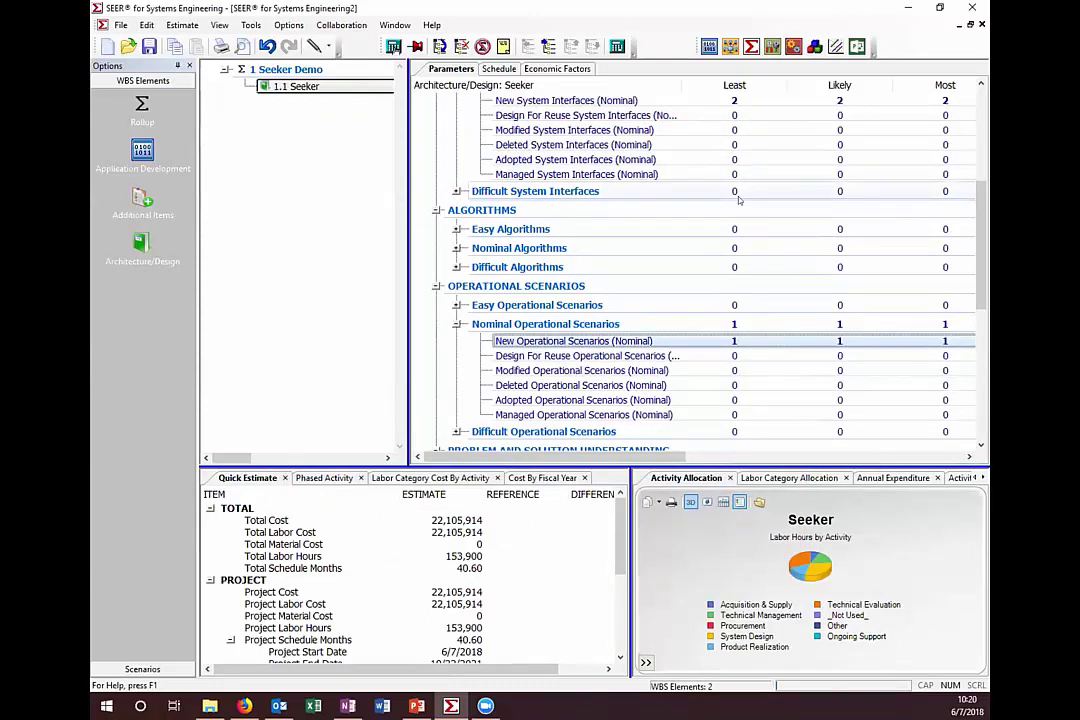
scroll(739, 200, "down", 7)
scroll(739, 200, "up", 1)
scroll(739, 200, "down", 1)
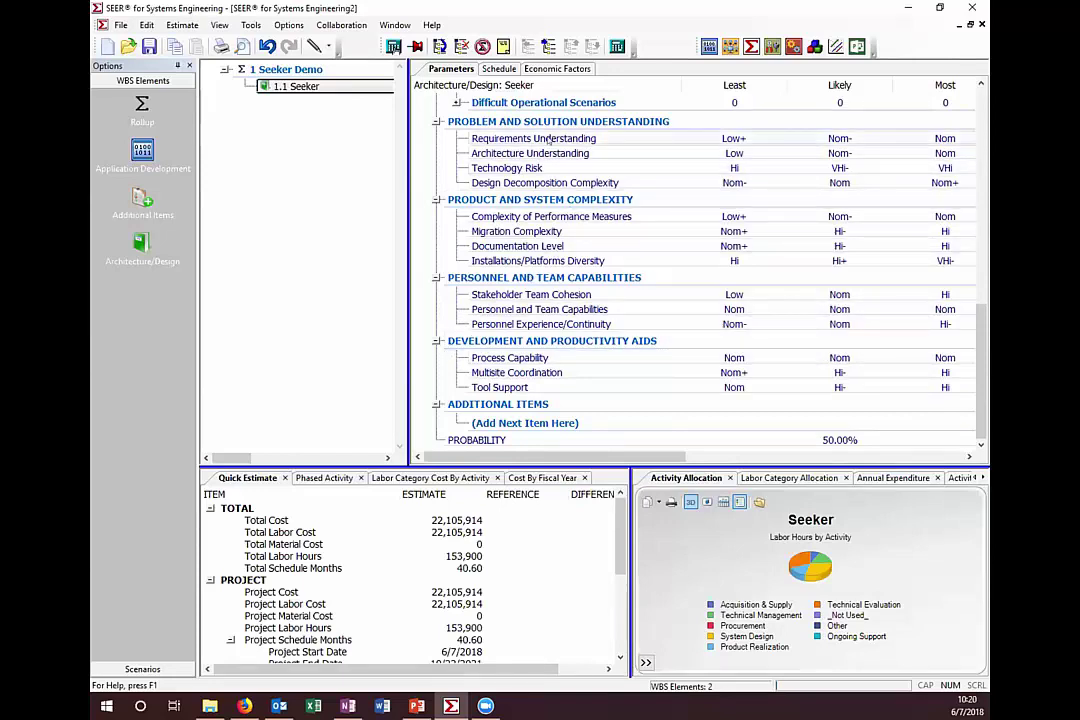
- Rate Architecture Understanding VHi for Least, Likely and Most, and re-dock the Activity Allocation chart
double_click(560, 155)
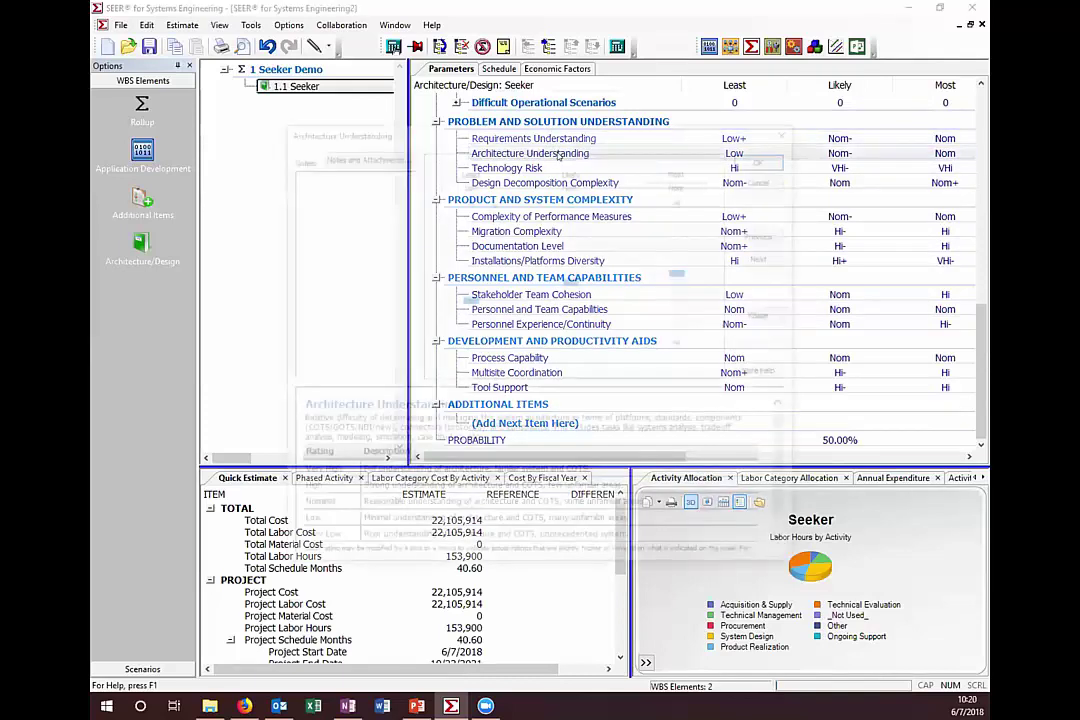
left_click_drag(468, 285, 466, 197)
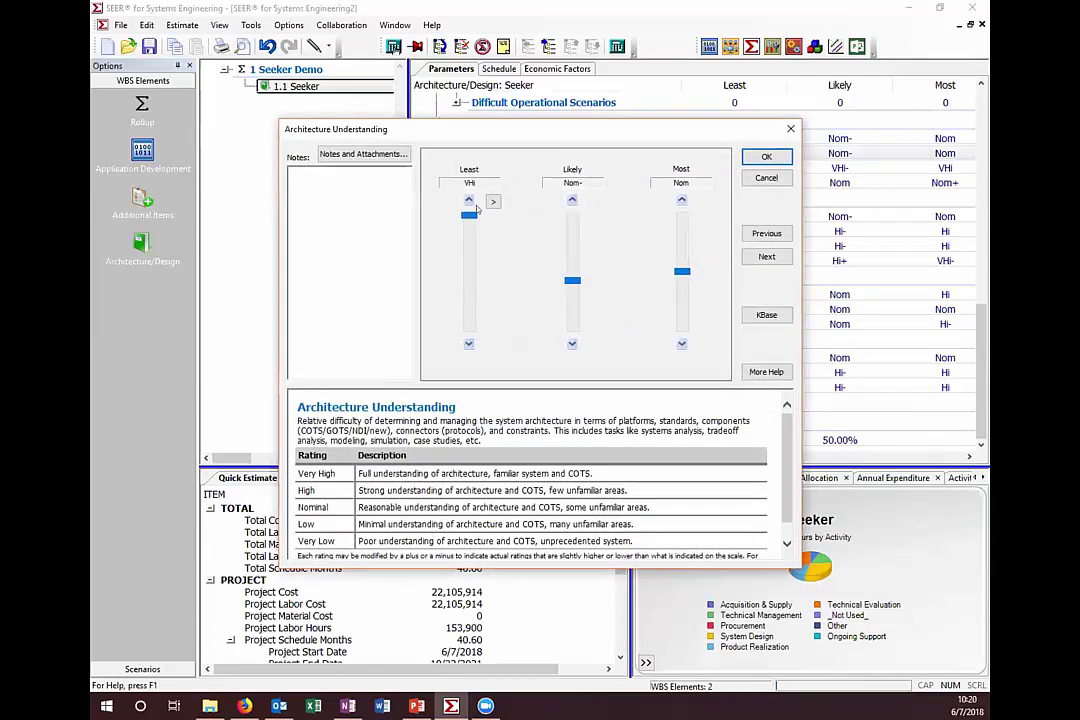
left_click(493, 201)
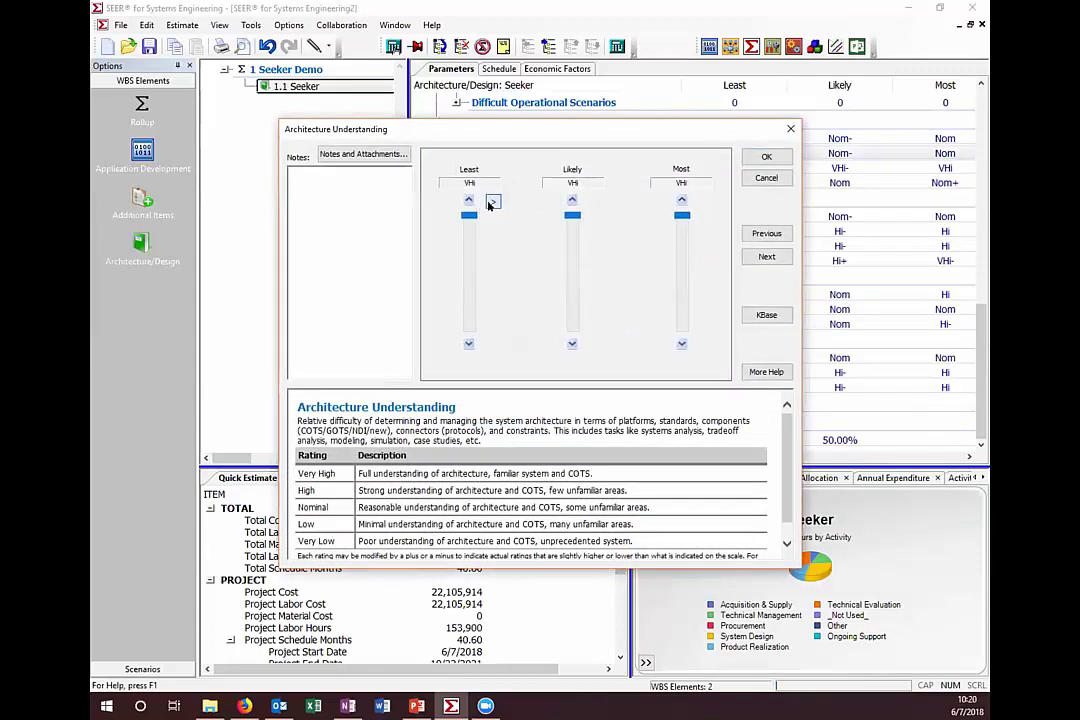
left_click(766, 157)
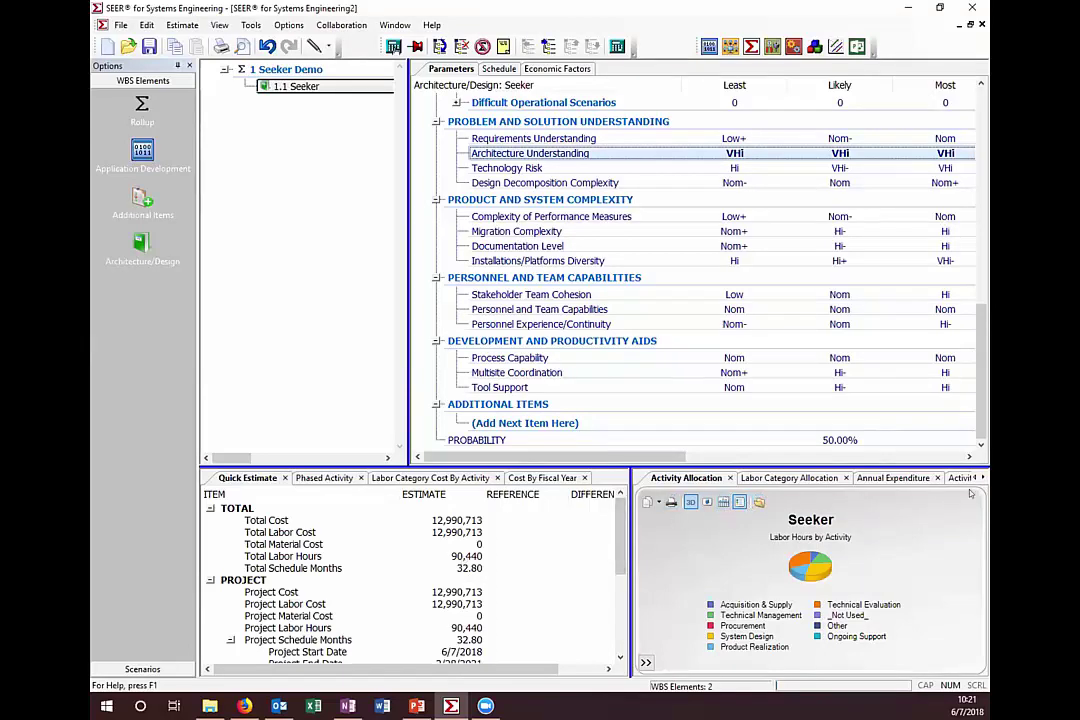
left_click_drag(920, 478, 983, 479)
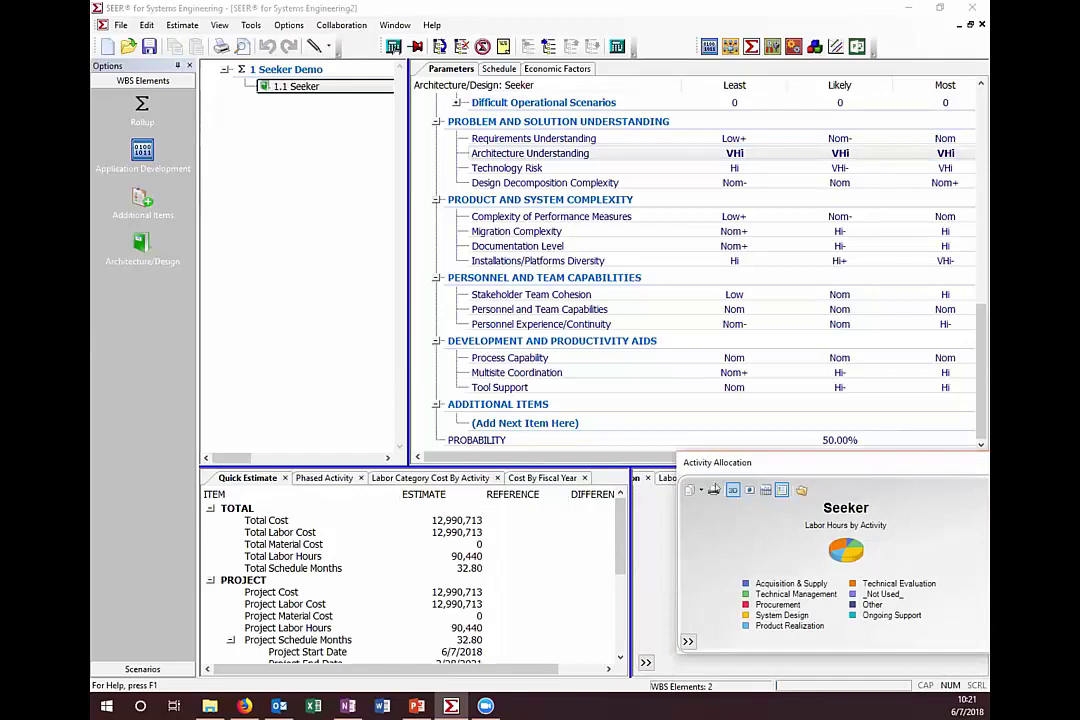
left_click(850, 489)
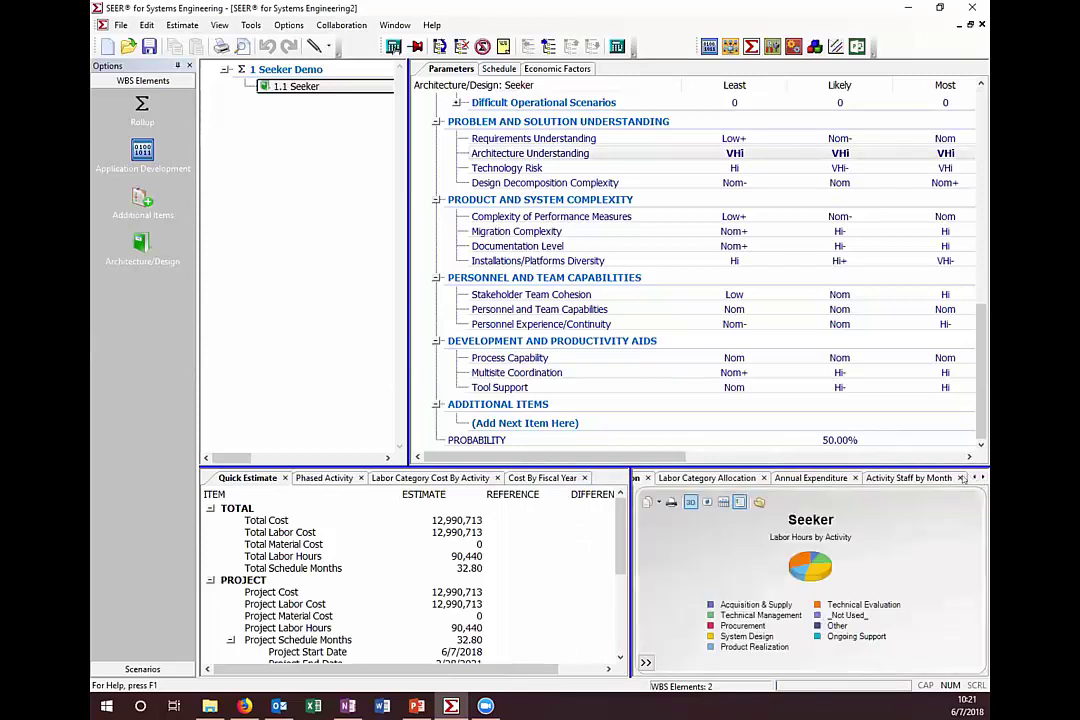
- Enable the Project Labor Hours Sensitivity chart in Choose Available Reports and Charts
right_click(962, 478)
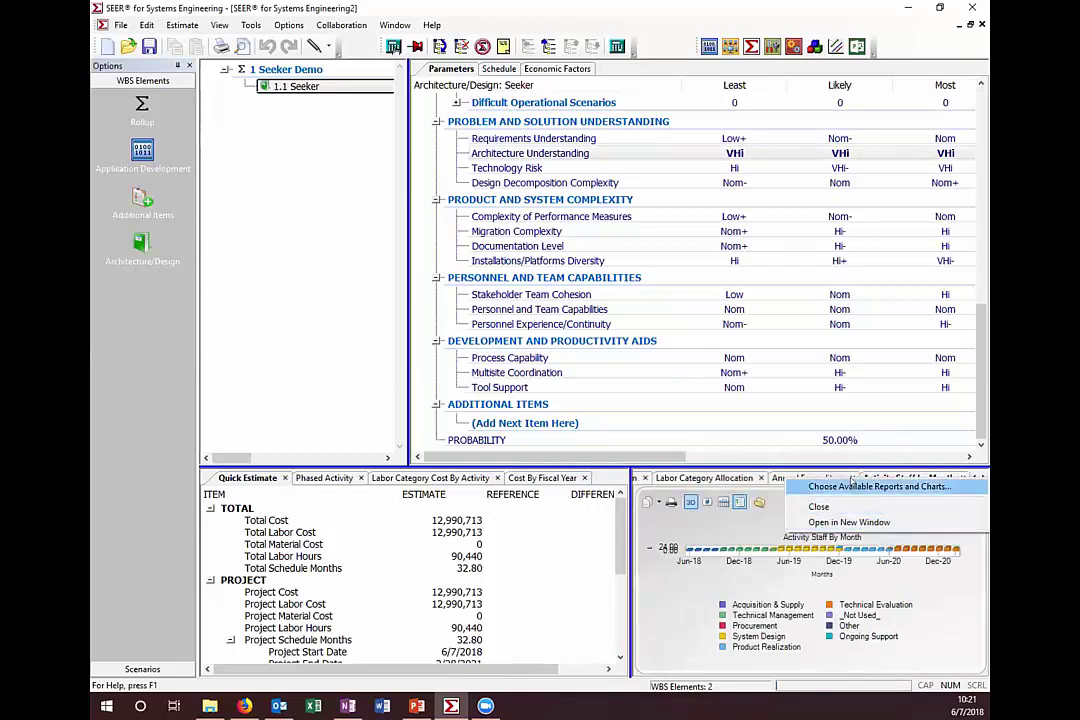
left_click(880, 487)
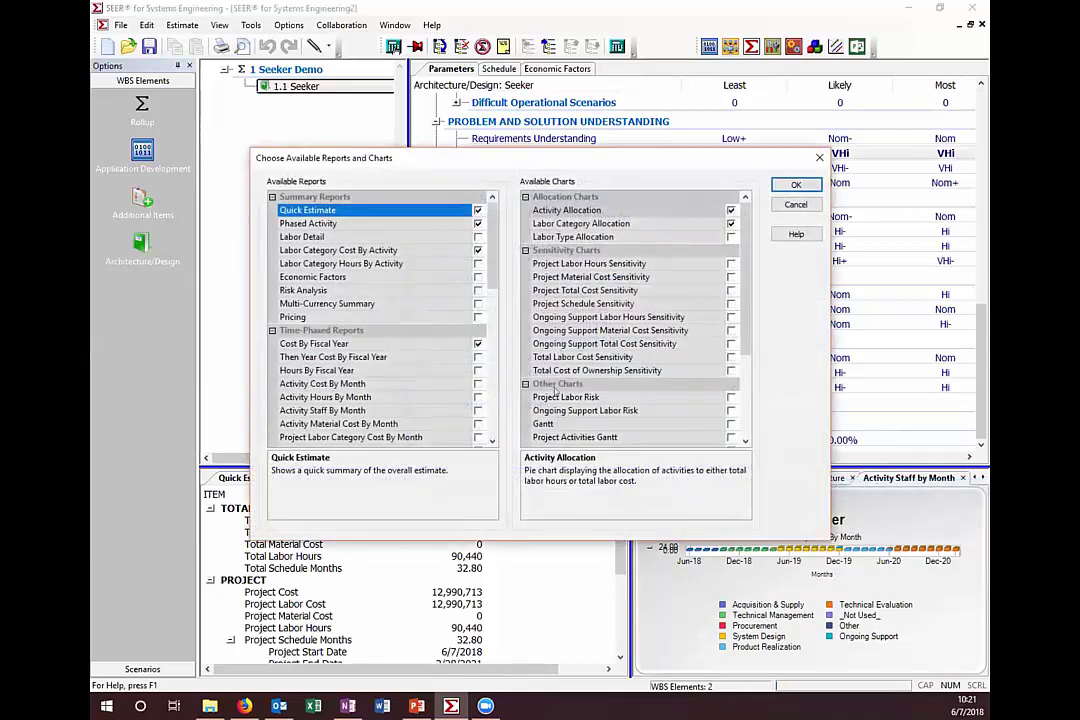
left_click(731, 263)
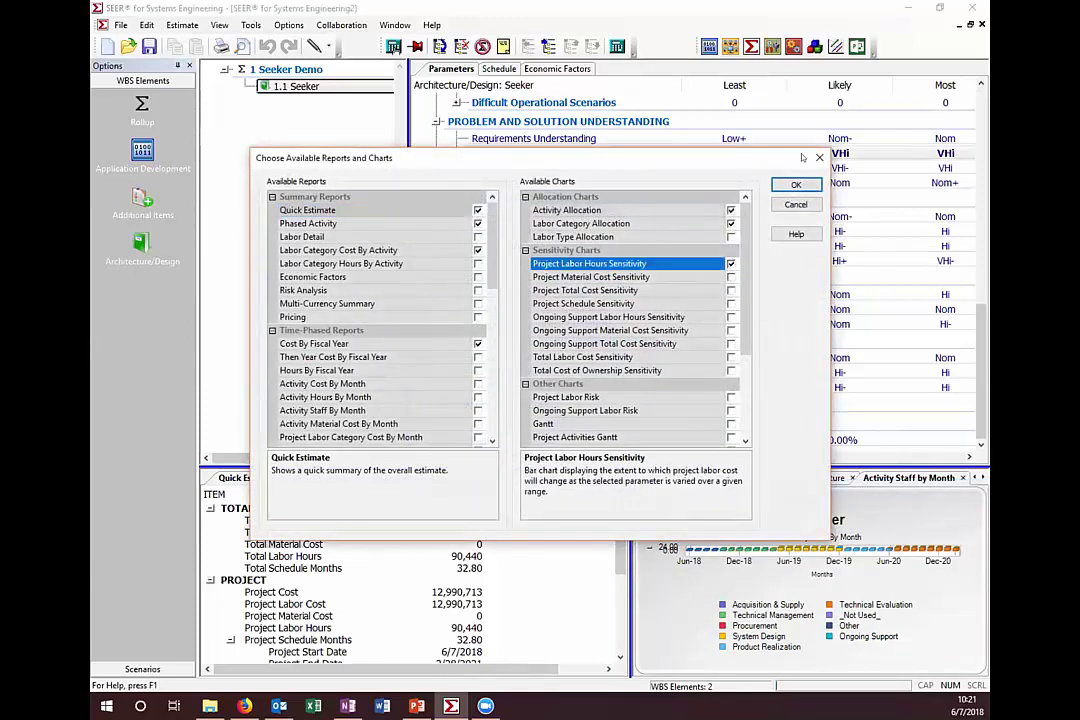
left_click(792, 184)
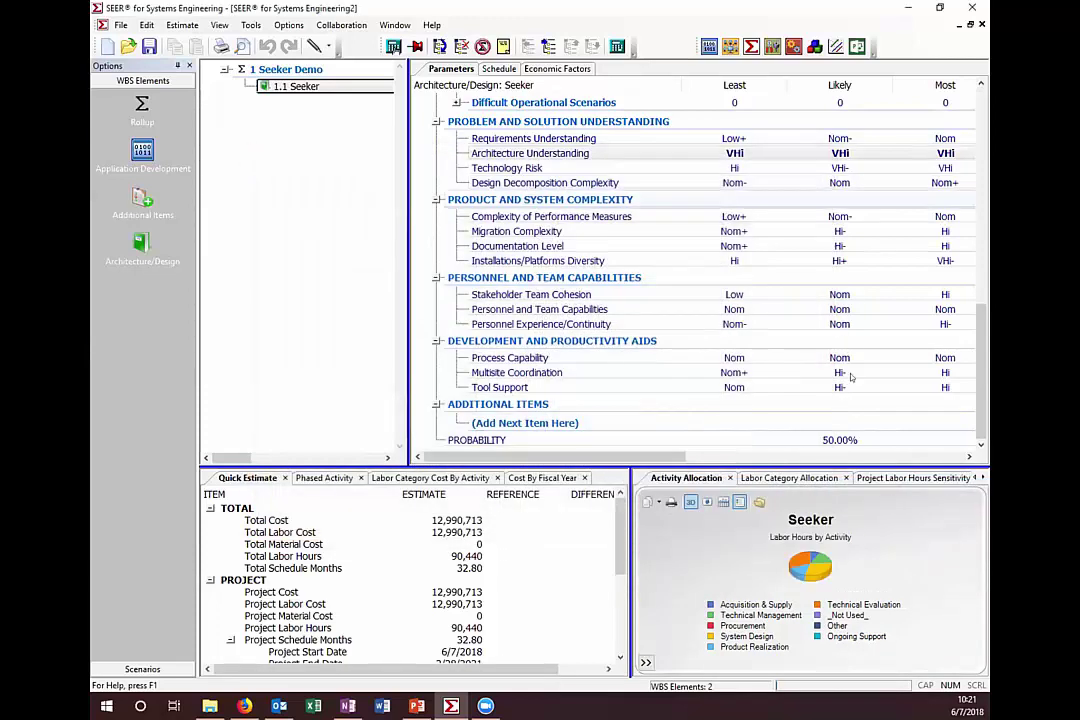
- Chart project labor hours against Architecture Understanding ratings, VLo through VHi
left_click(903, 479)
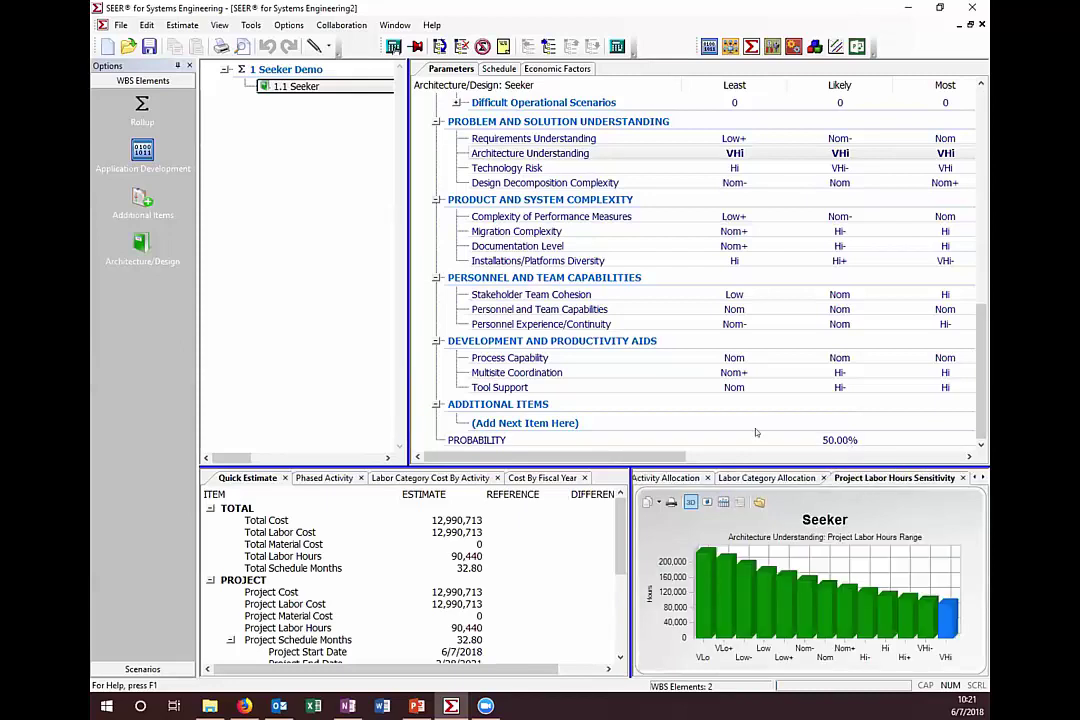
left_click(566, 152)
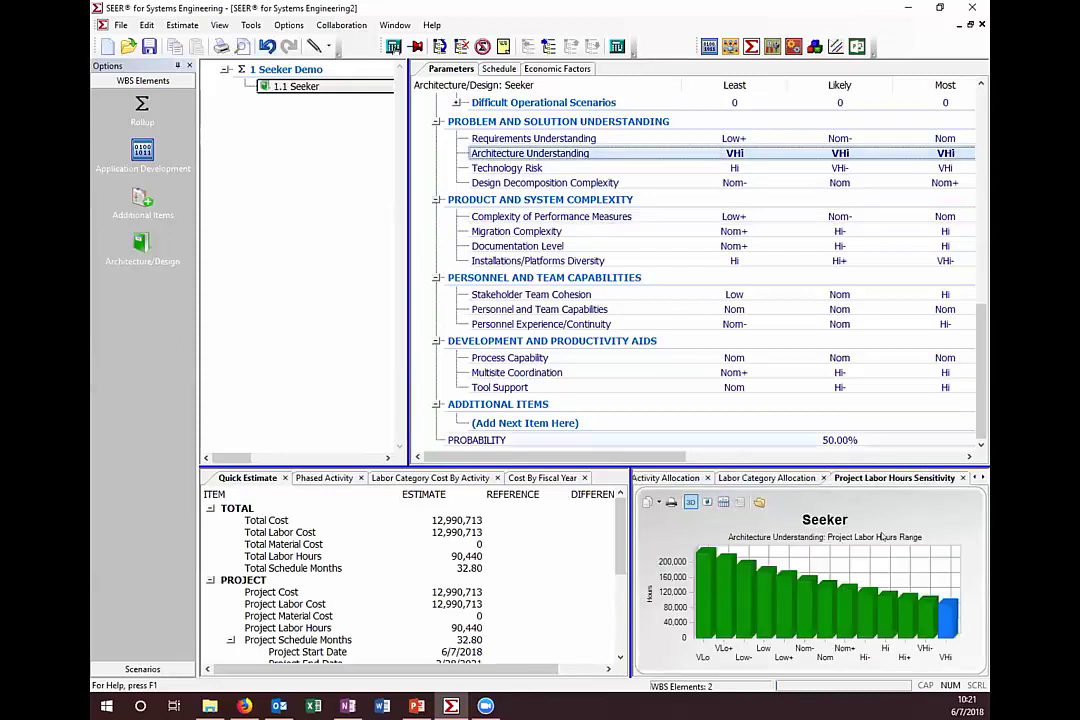
mouse_move(838, 607)
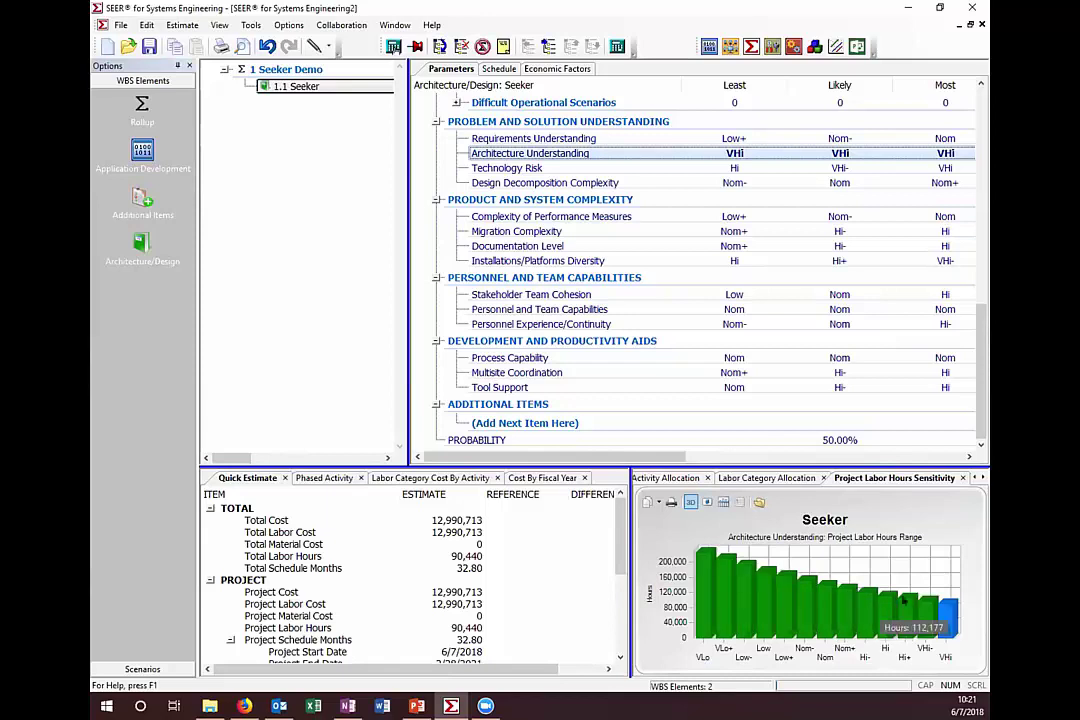
mouse_move(951, 617)
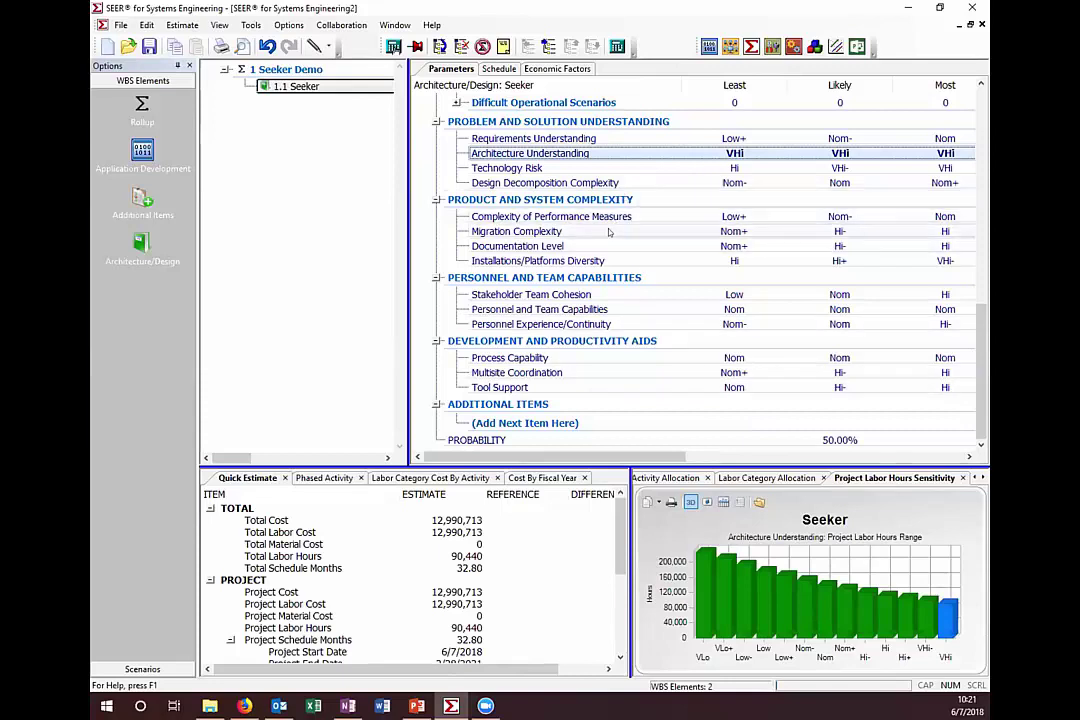
- Apply the Nom- Personnel Experience/Continuity rating to Least, Likely and Most
double_click(542, 330)
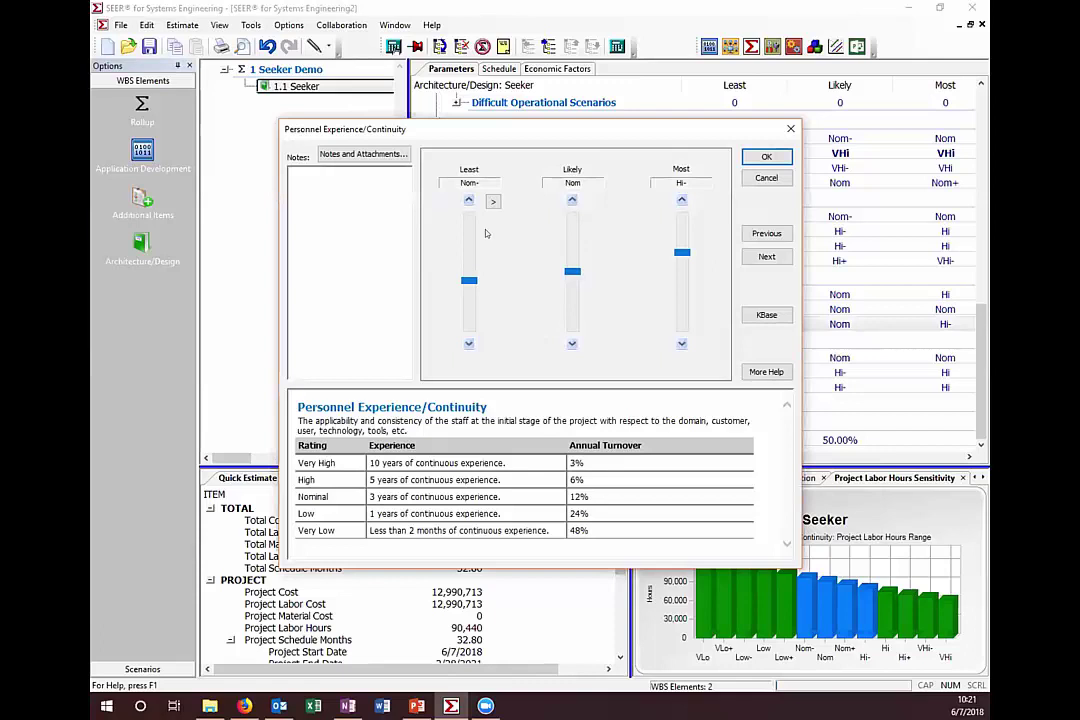
left_click(493, 201)
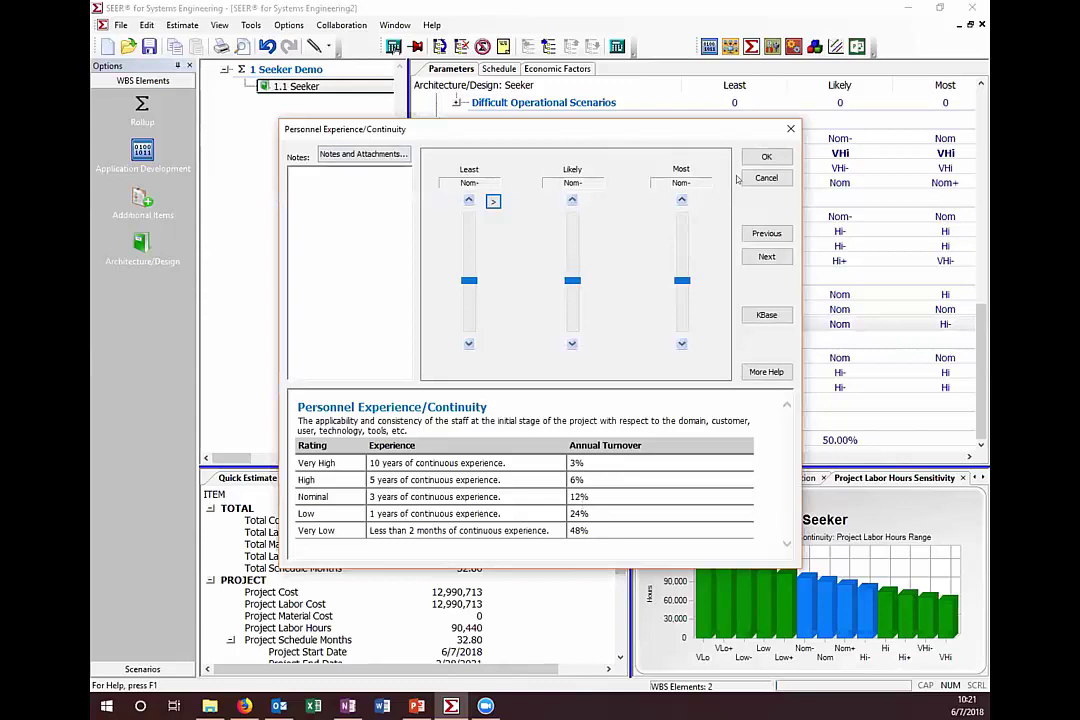
left_click(762, 158)
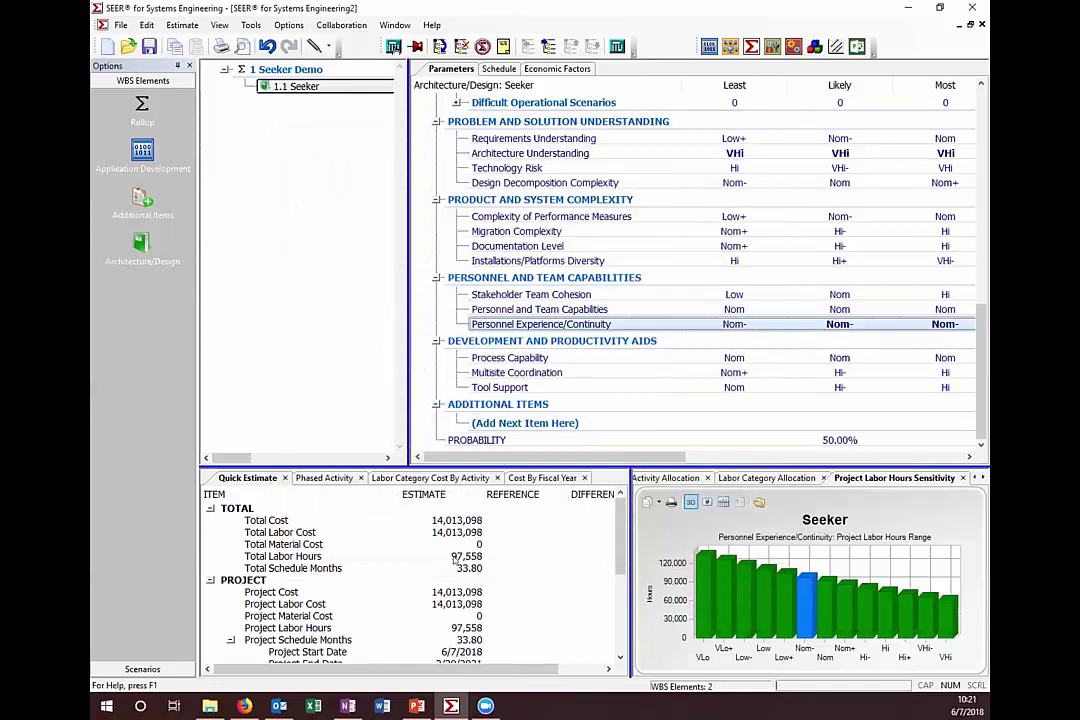
- Change the estimate PROBABILITY from 50% to 80%
double_click(575, 443)
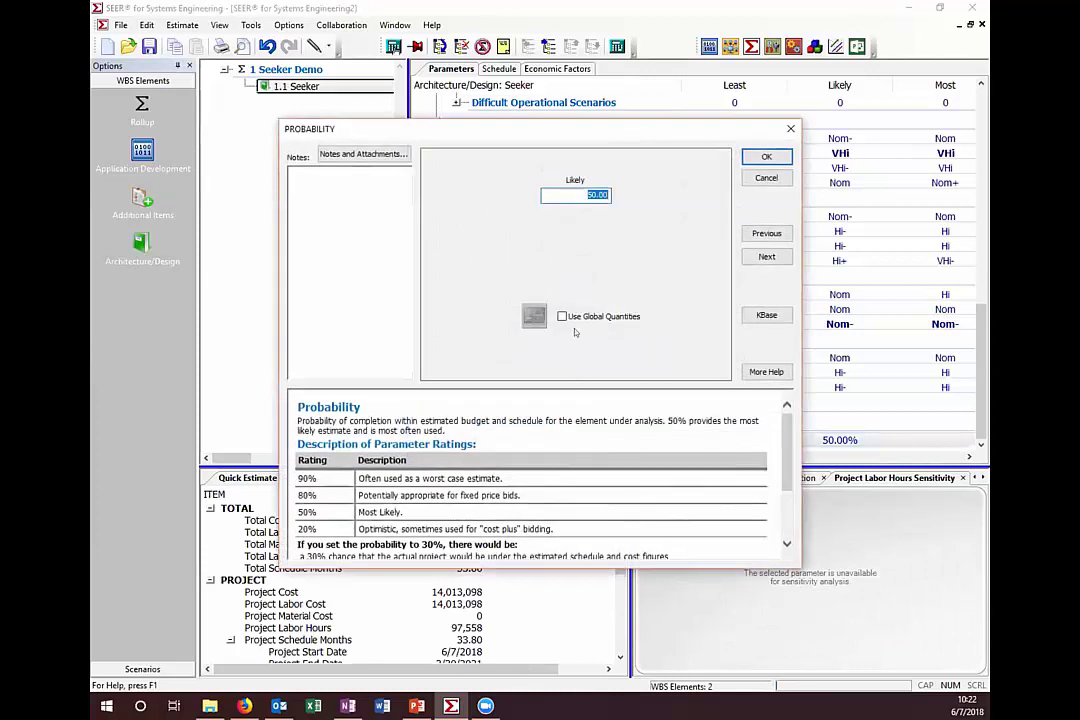
type("80")
left_click(766, 156)
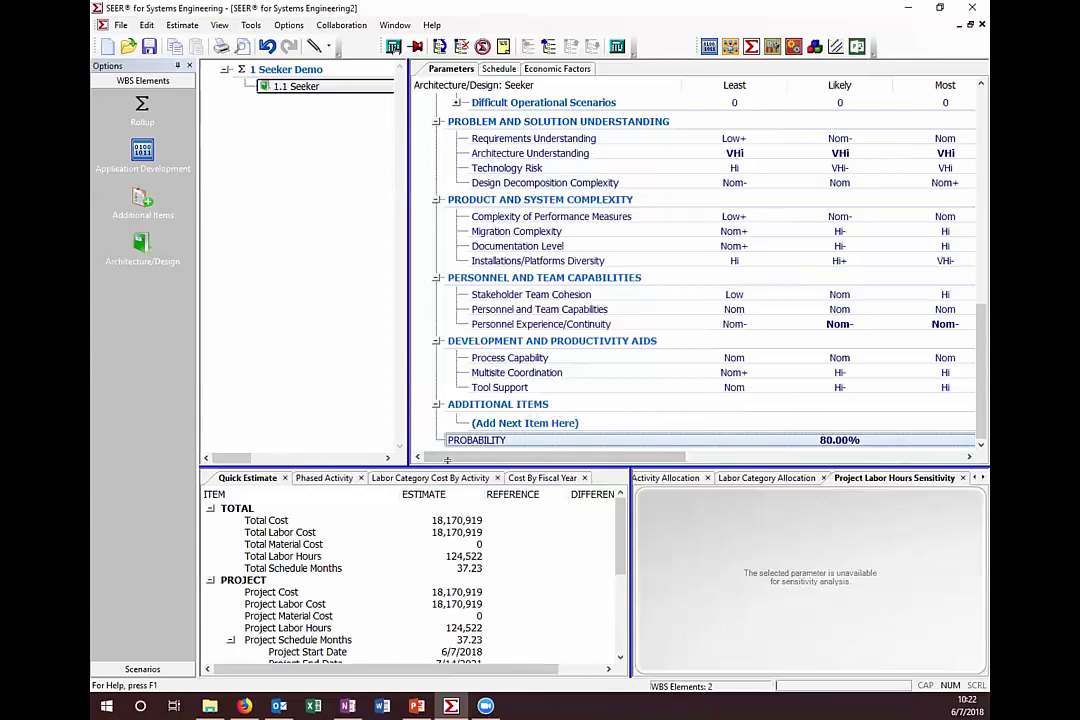
- Enlarge the report panes and show the full Quick Estimate with Ongoing Support and currency details
left_click_drag(447, 460, 463, 219)
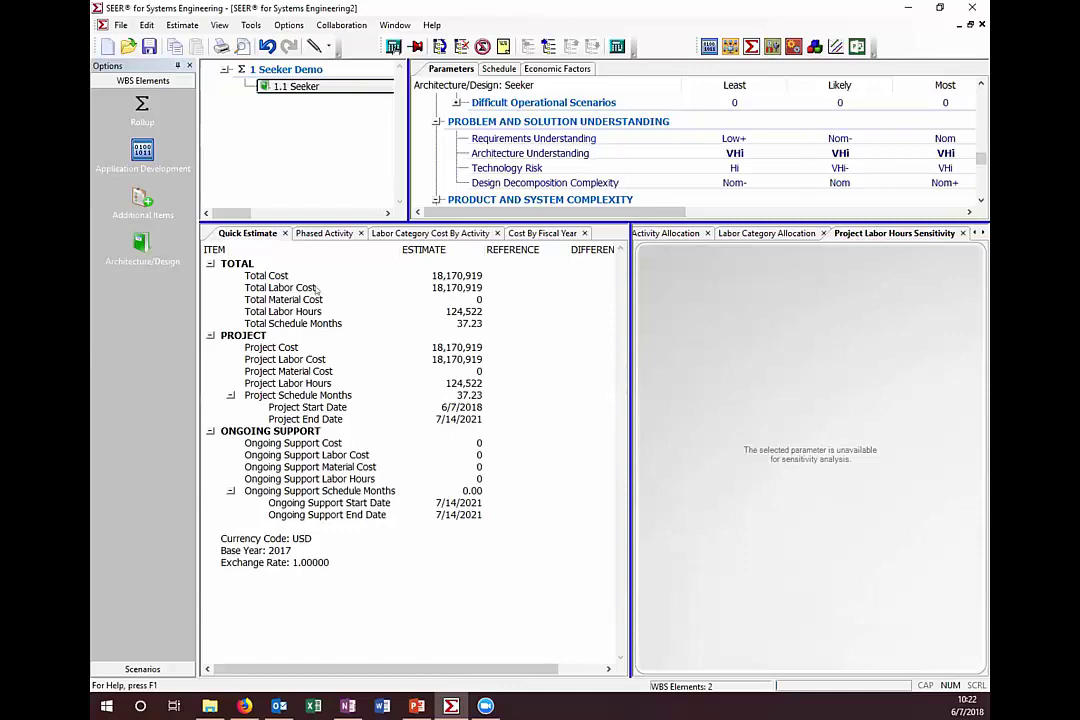
left_click(262, 235)
- Add the Risk Analysis summary report showing hours and costs from 1% to 99% probability
right_click(606, 233)
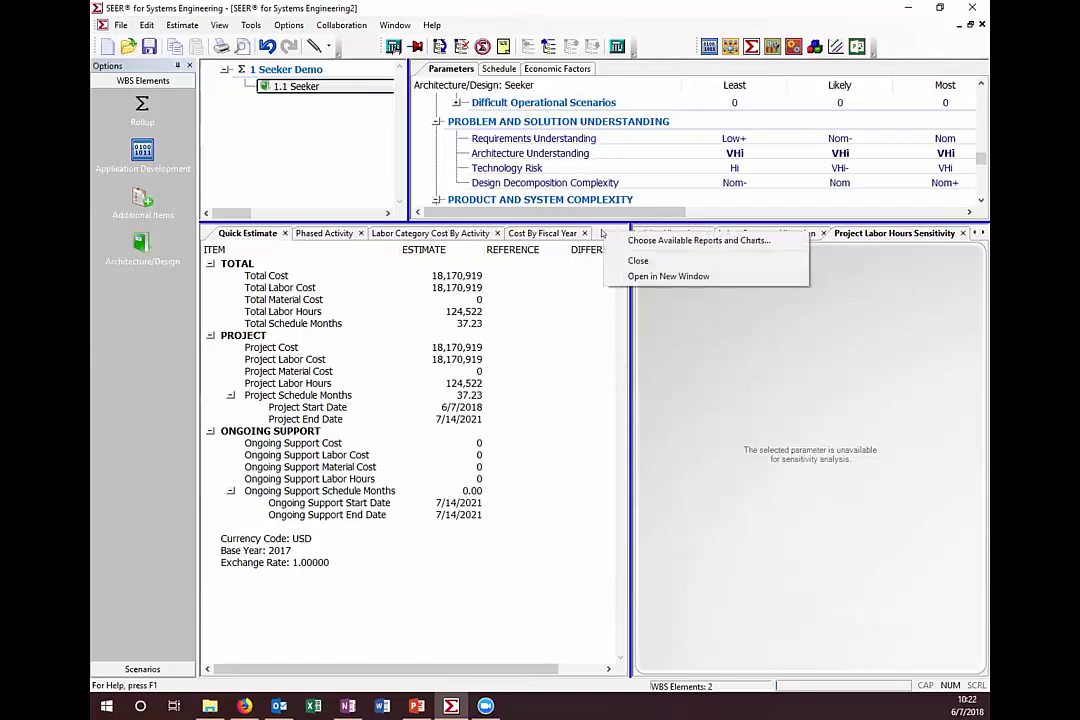
left_click(680, 240)
scroll(431, 369, "down", 10)
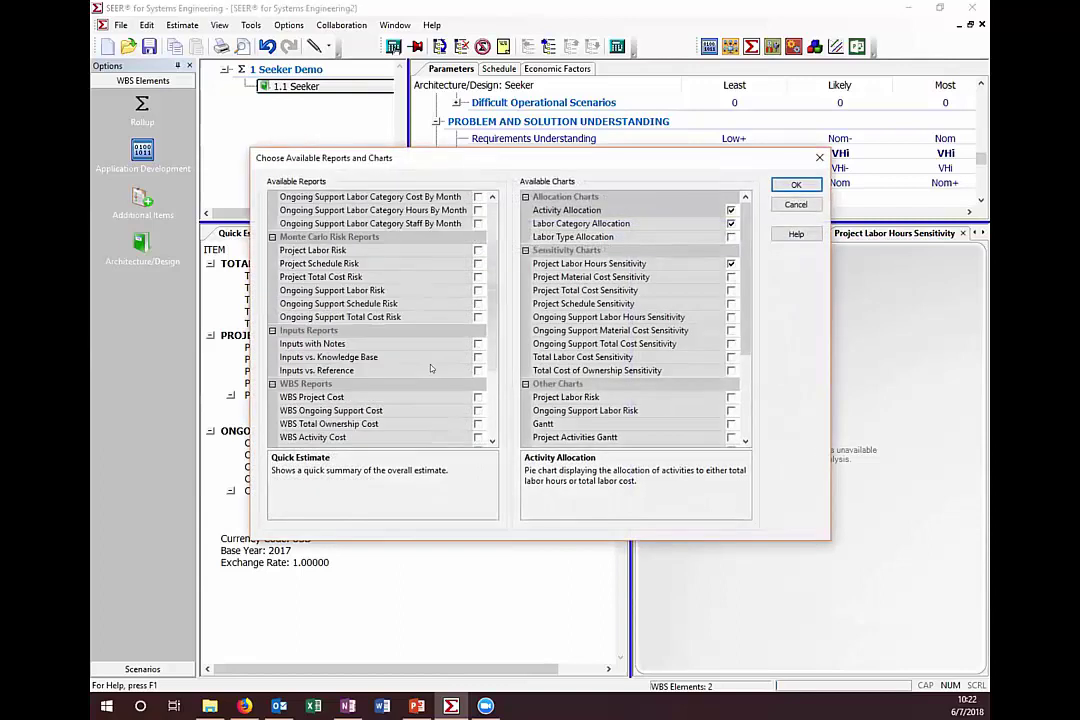
scroll(431, 340, "down", 1)
scroll(380, 260, "down", 3)
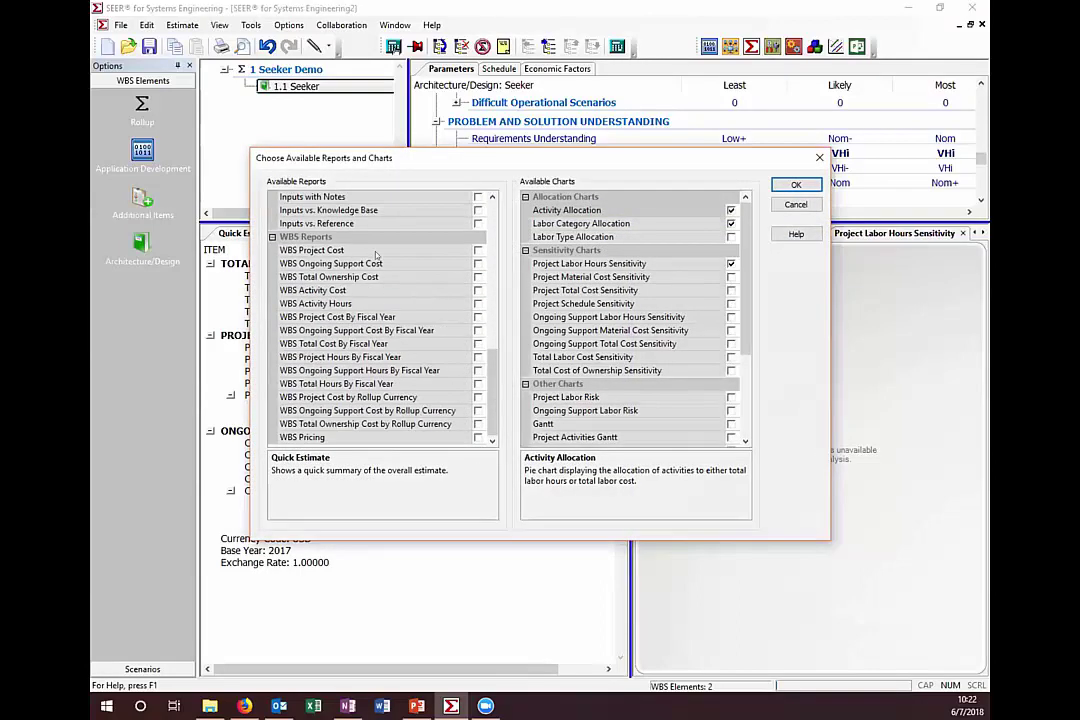
scroll(405, 277, "down", 5)
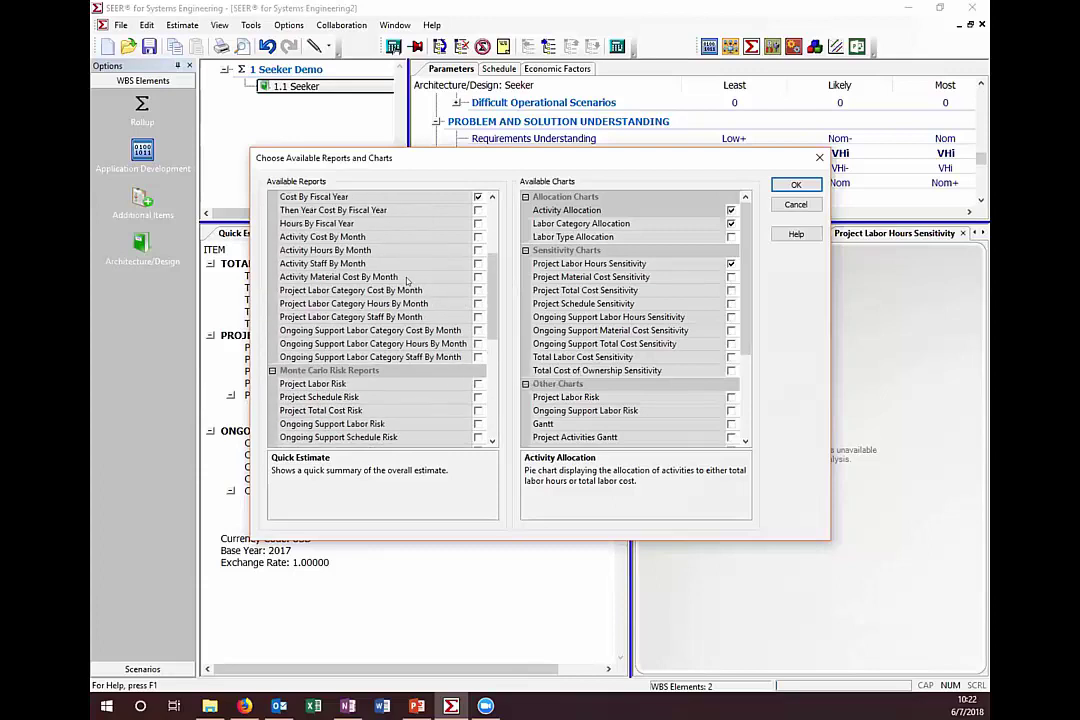
scroll(407, 280, "up", 2)
scroll(407, 280, "up", 2)
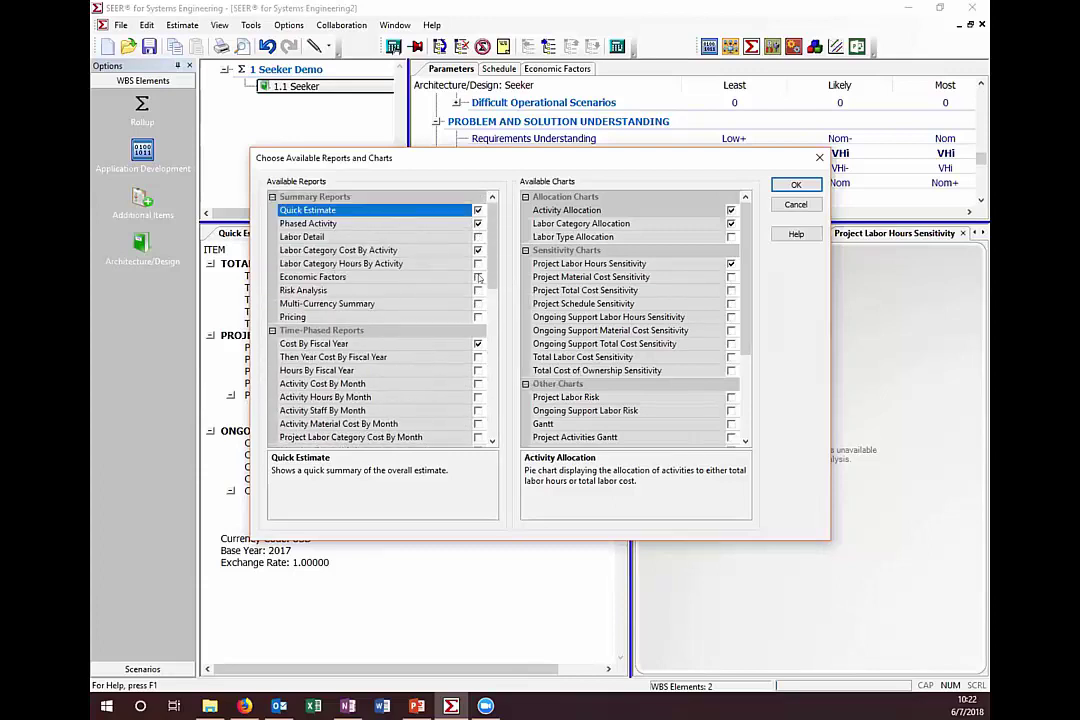
left_click(478, 290)
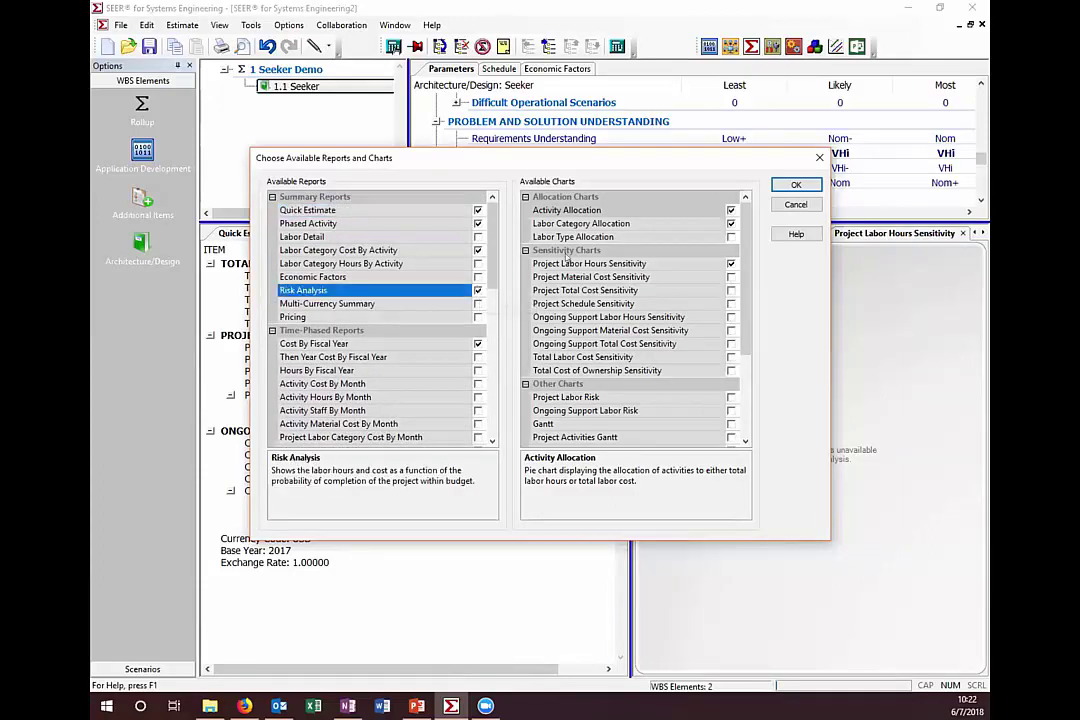
left_click(796, 185)
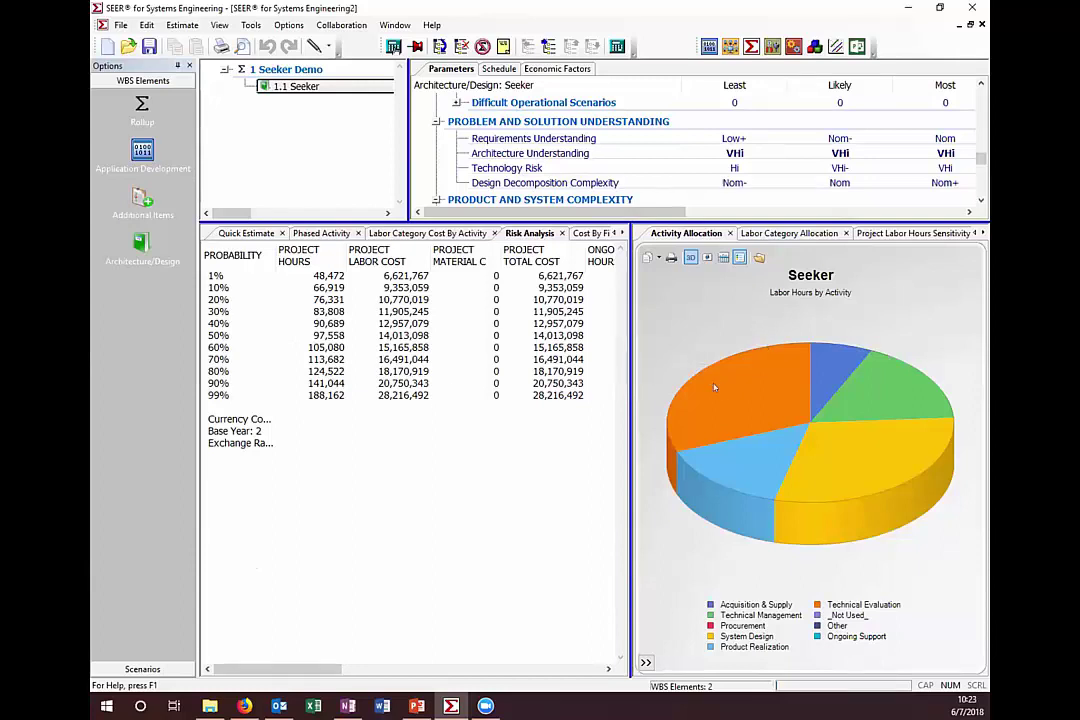
- Show the Labor Category Allocation pie chart of the 124,522 labor hours
mouse_move(714, 387)
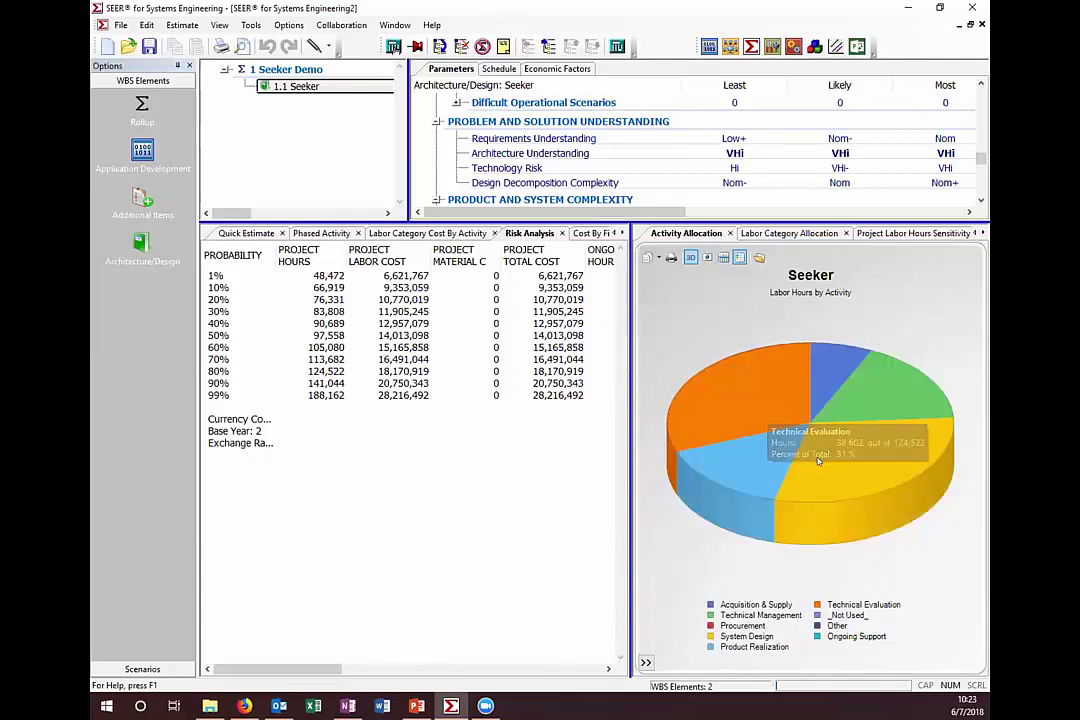
mouse_move(818, 466)
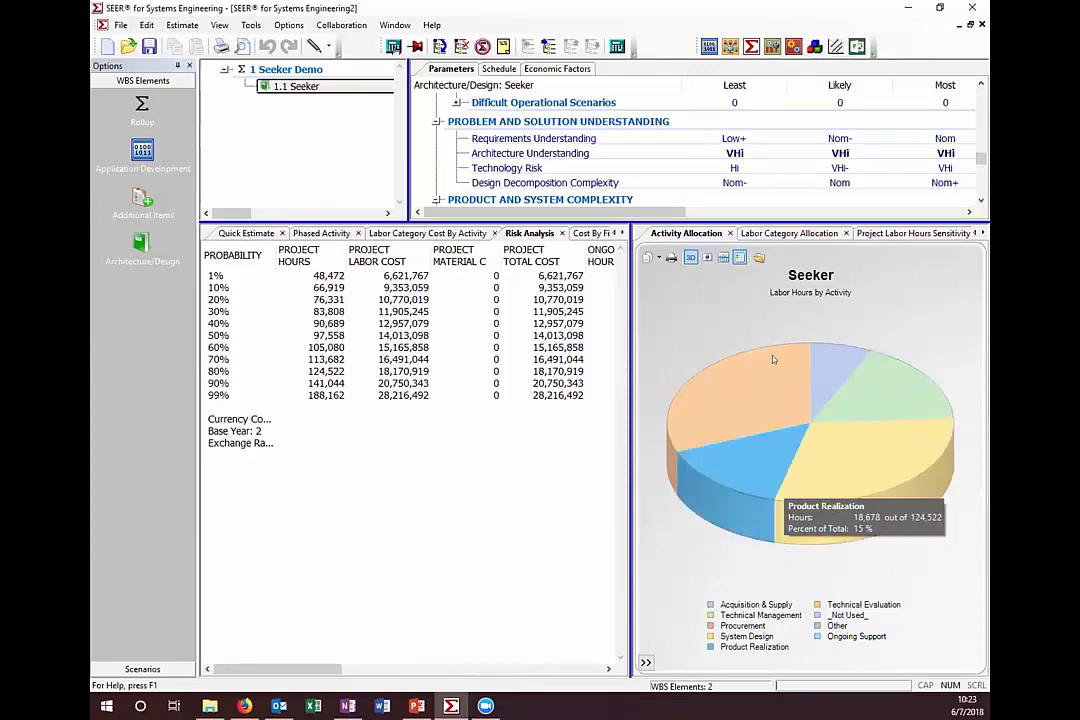
left_click(788, 234)
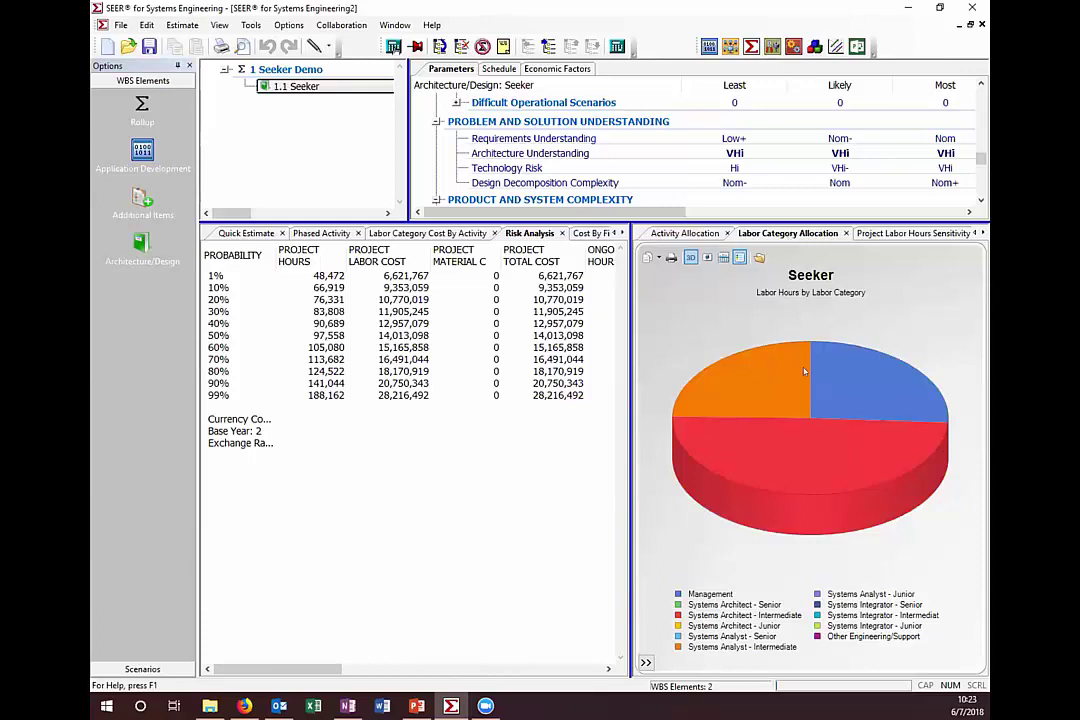
mouse_move(784, 388)
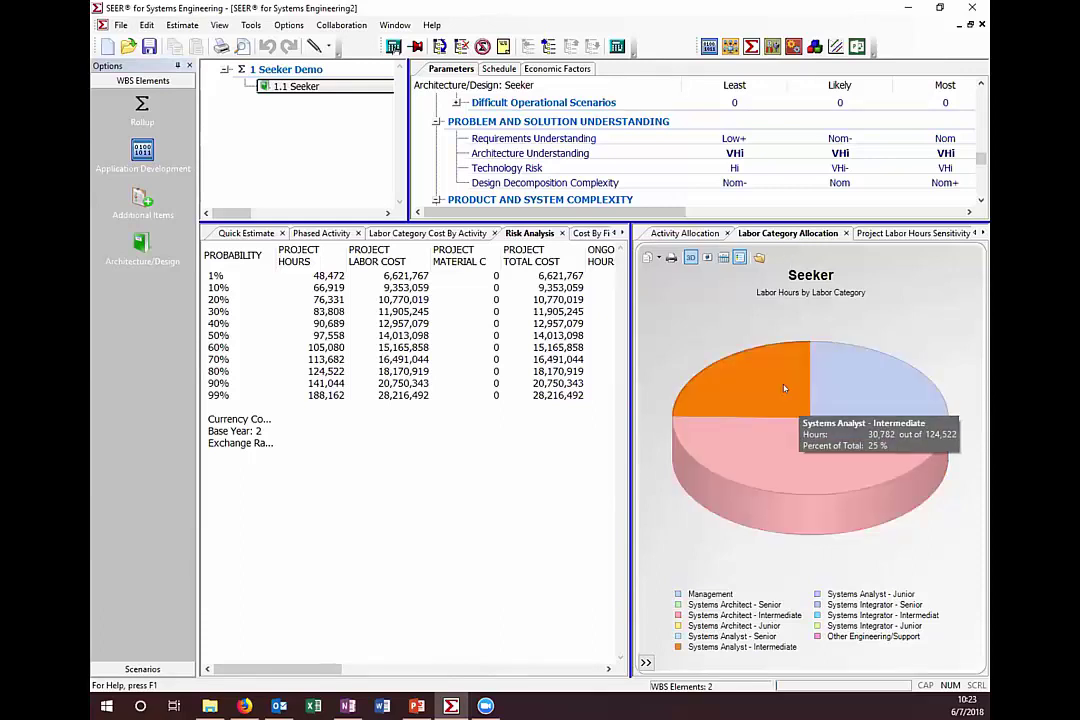